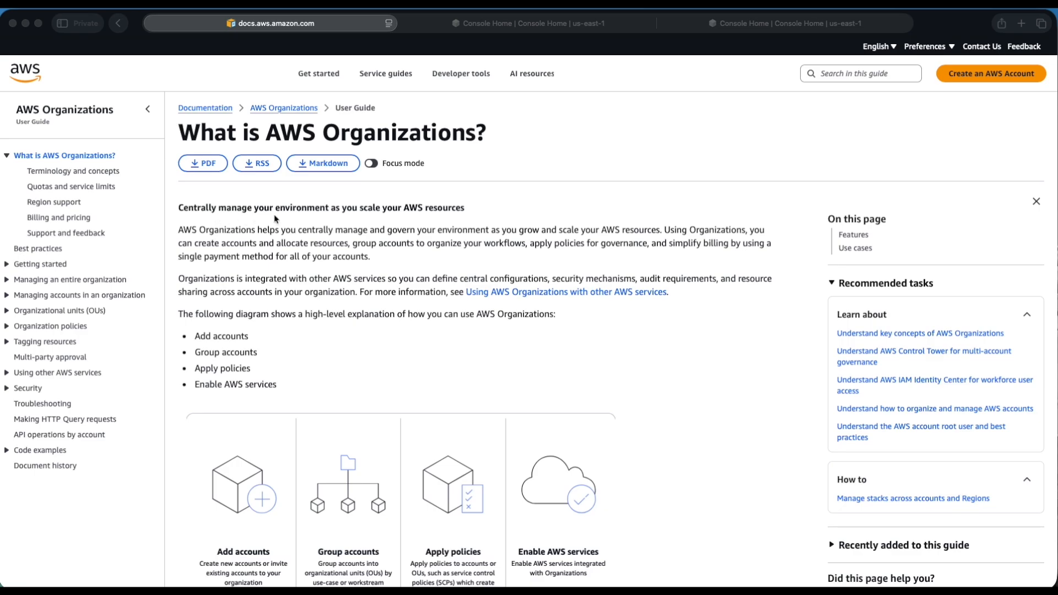
# Read through the features and use cases sections of the AWS Organizations user guide's introduction.
pyautogui.scroll(-5, 274, 218)
pyautogui.scroll(-15, 274, 219)
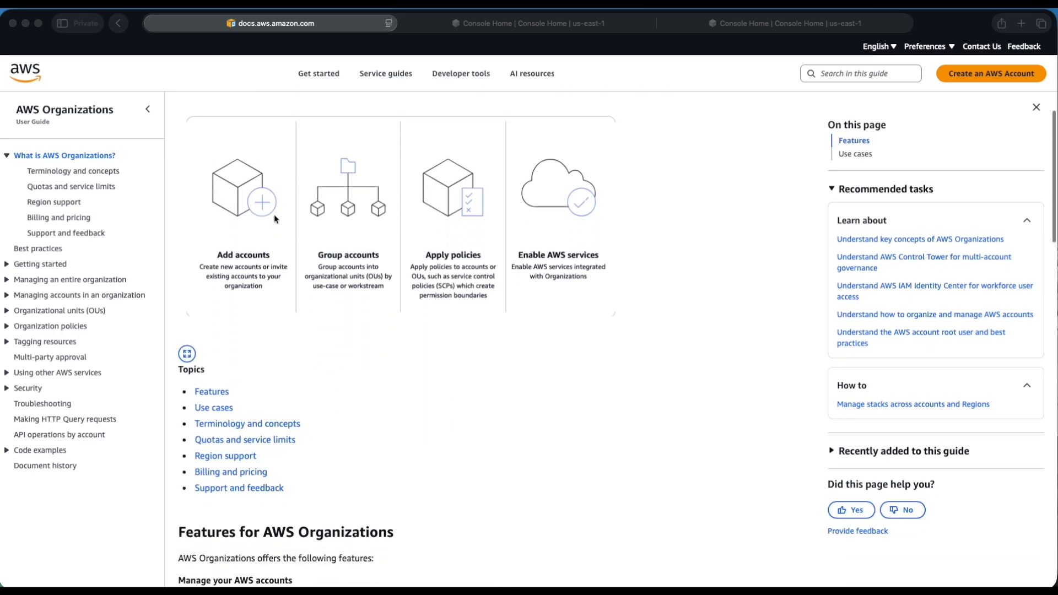
pyautogui.scroll(3, 263, 207)
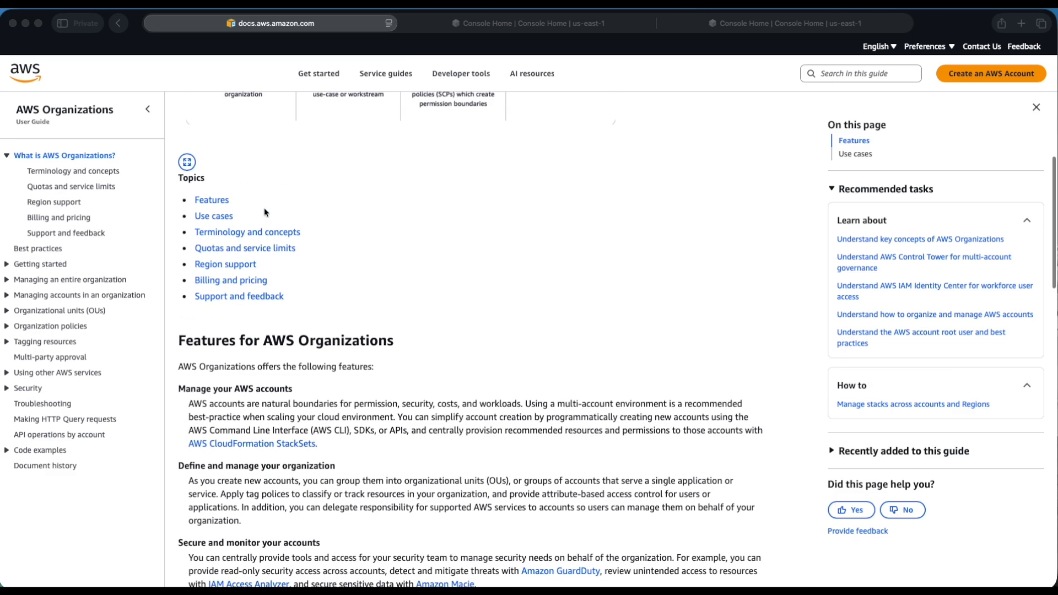
pyautogui.click(217, 202)
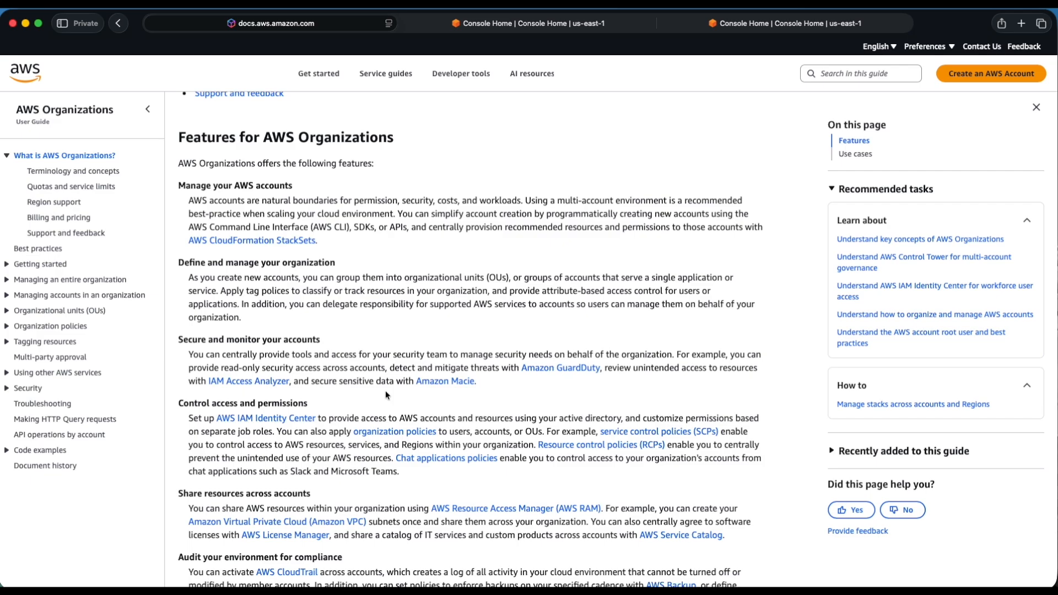
pyautogui.scroll(-2, 344, 399)
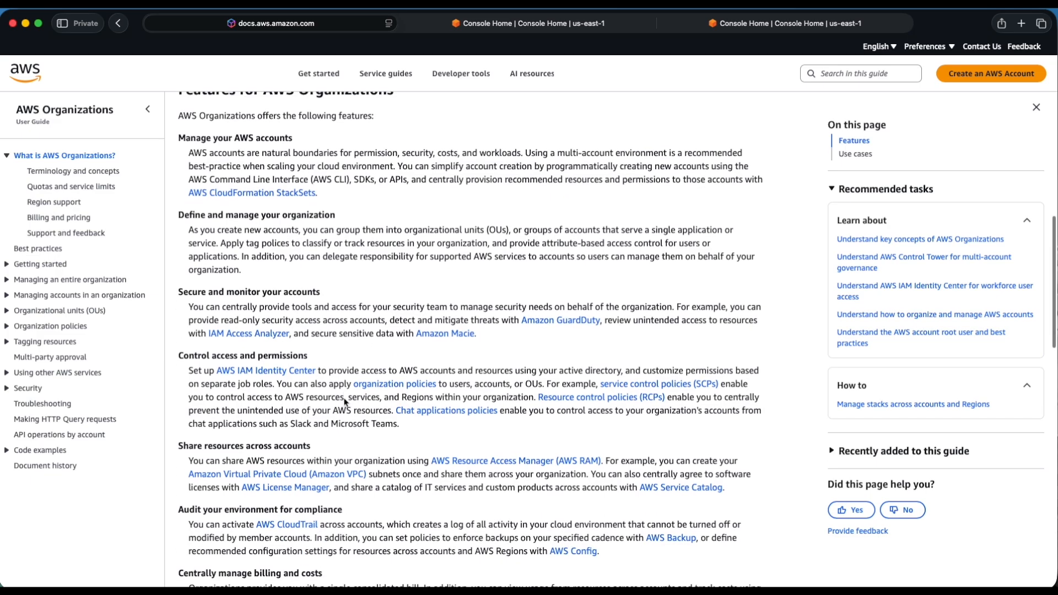
pyautogui.scroll(-1, 345, 401)
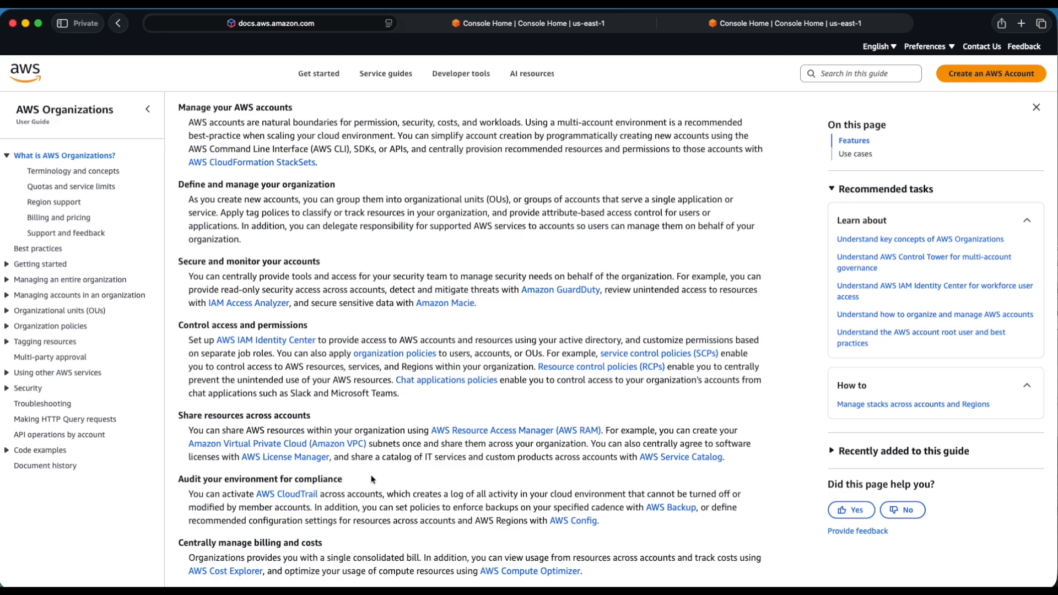
pyautogui.scroll(-2, 373, 477)
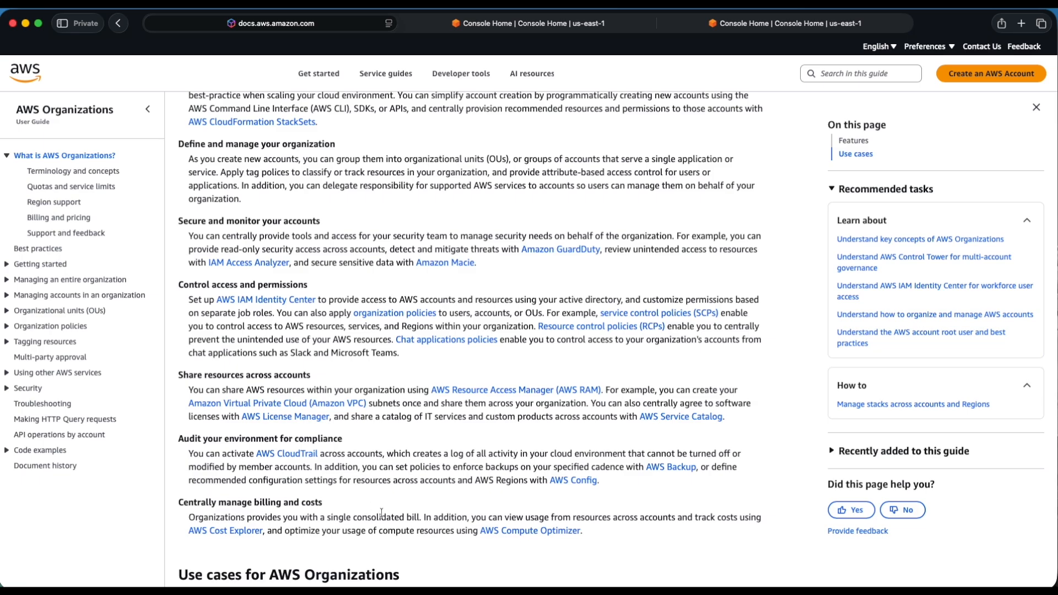
pyautogui.scroll(-2, 382, 512)
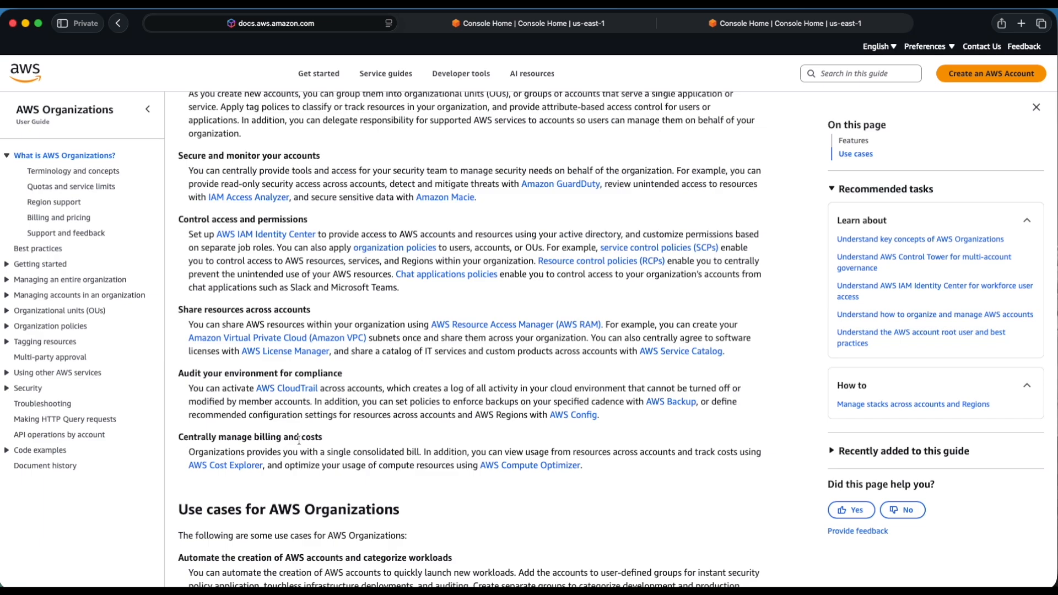
pyautogui.scroll(-3, 299, 439)
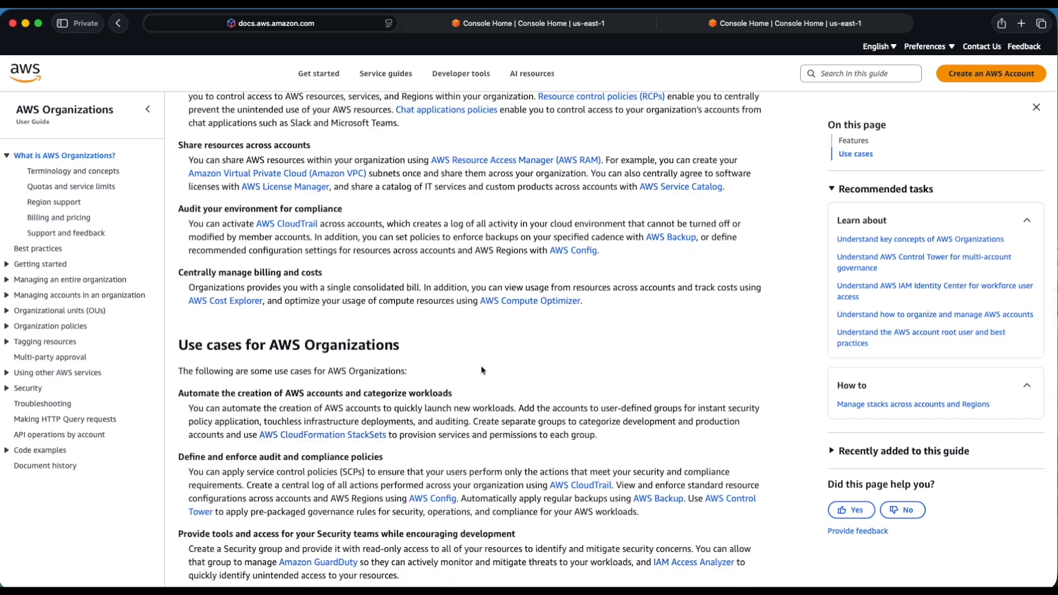
pyautogui.scroll(-2, 492, 373)
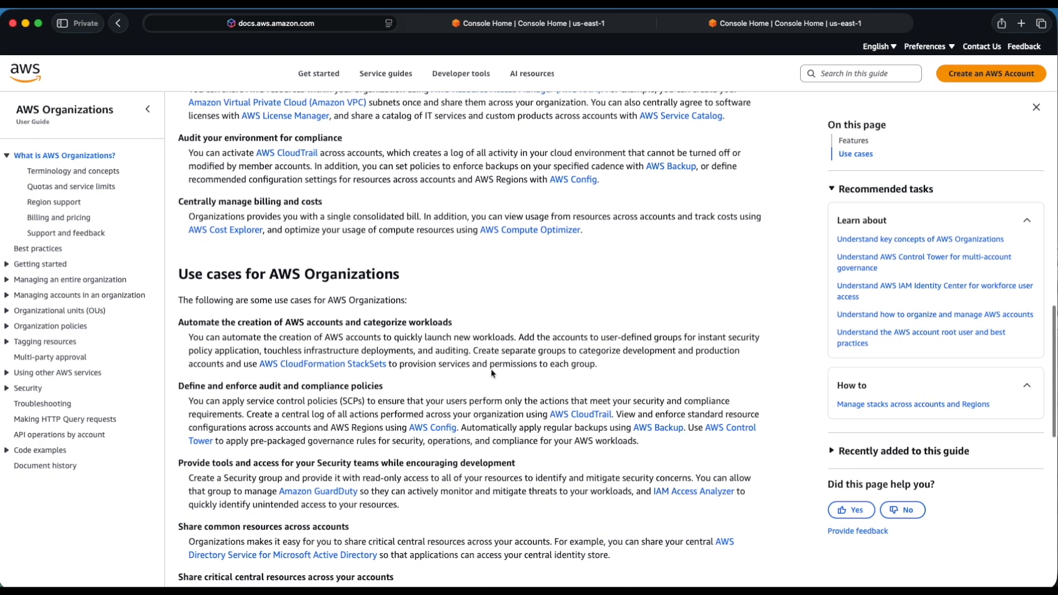
pyautogui.scroll(2, 492, 374)
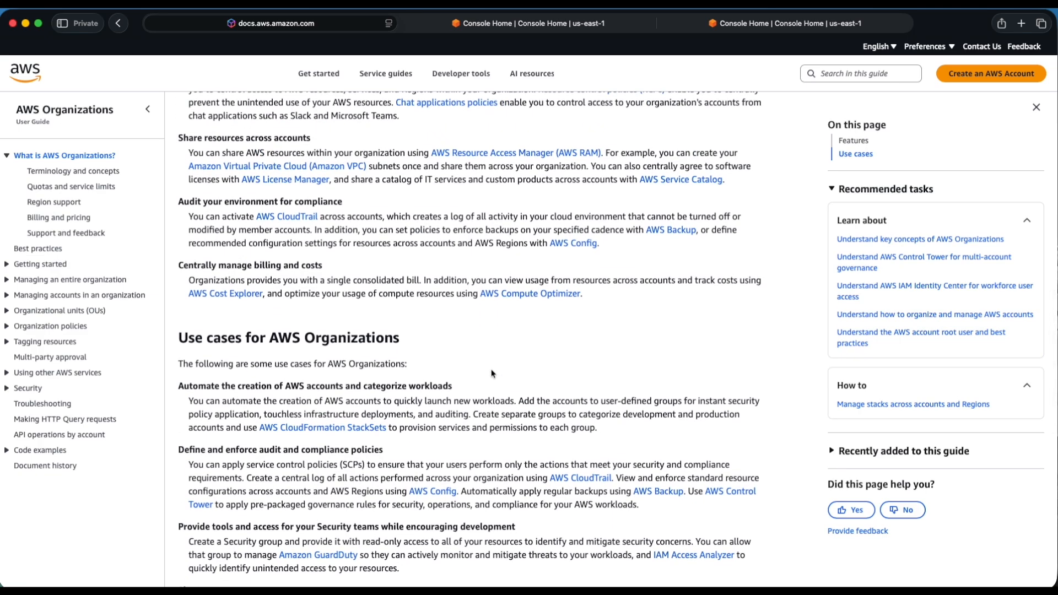
pyautogui.scroll(8, 492, 373)
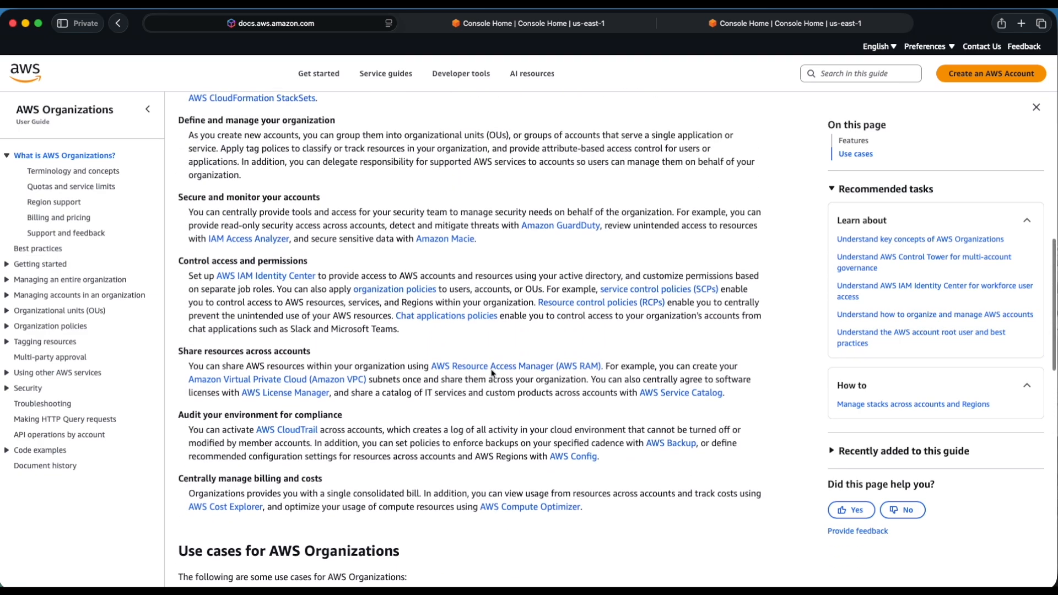
pyautogui.scroll(12, 492, 374)
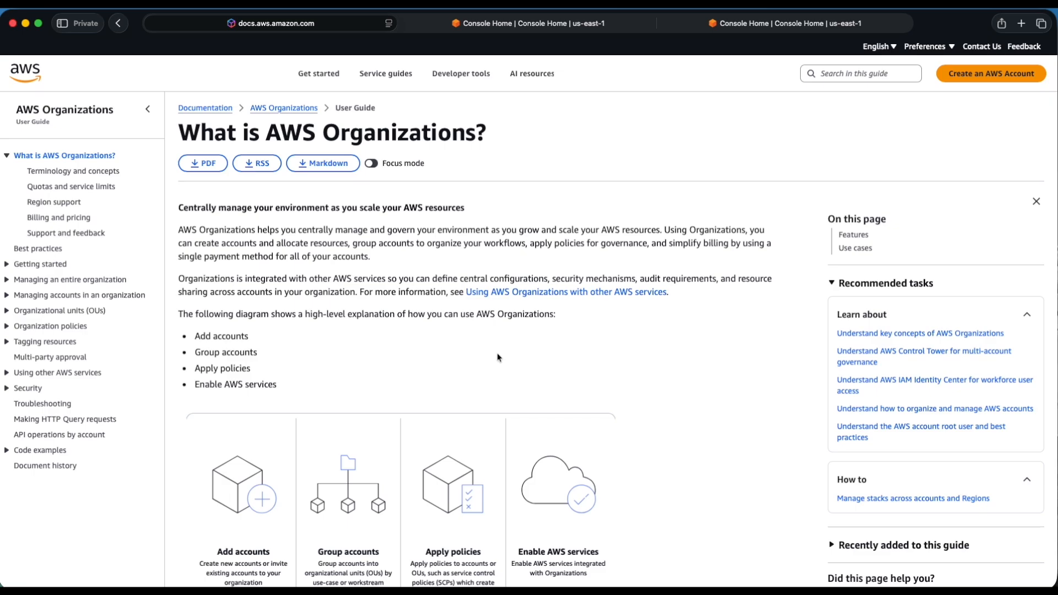
# Compare the two open AWS consoles to identify which account each one is signed in to.
pyautogui.click(537, 28)
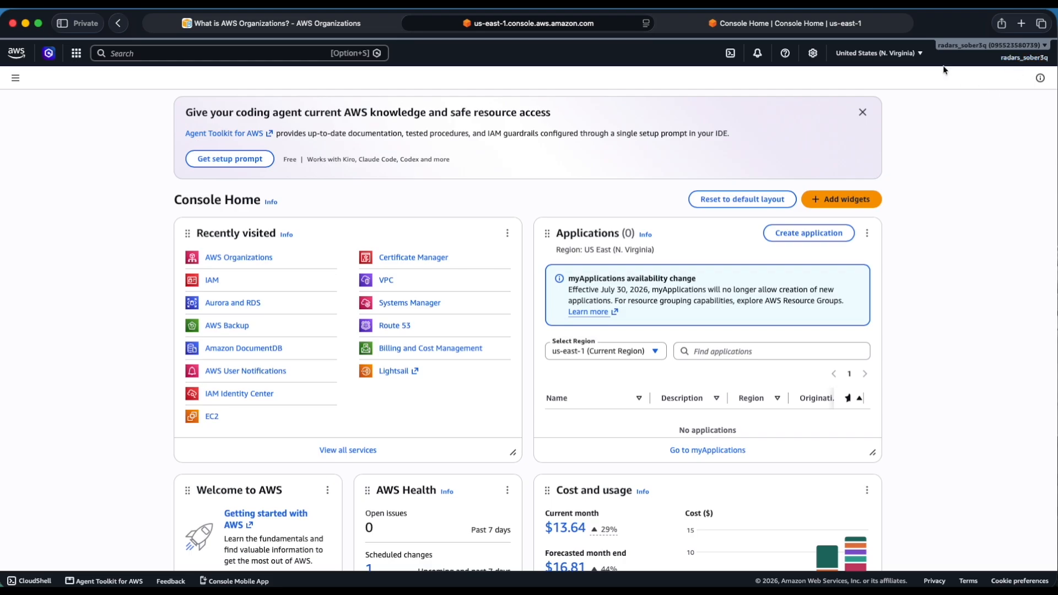
pyautogui.click(751, 30)
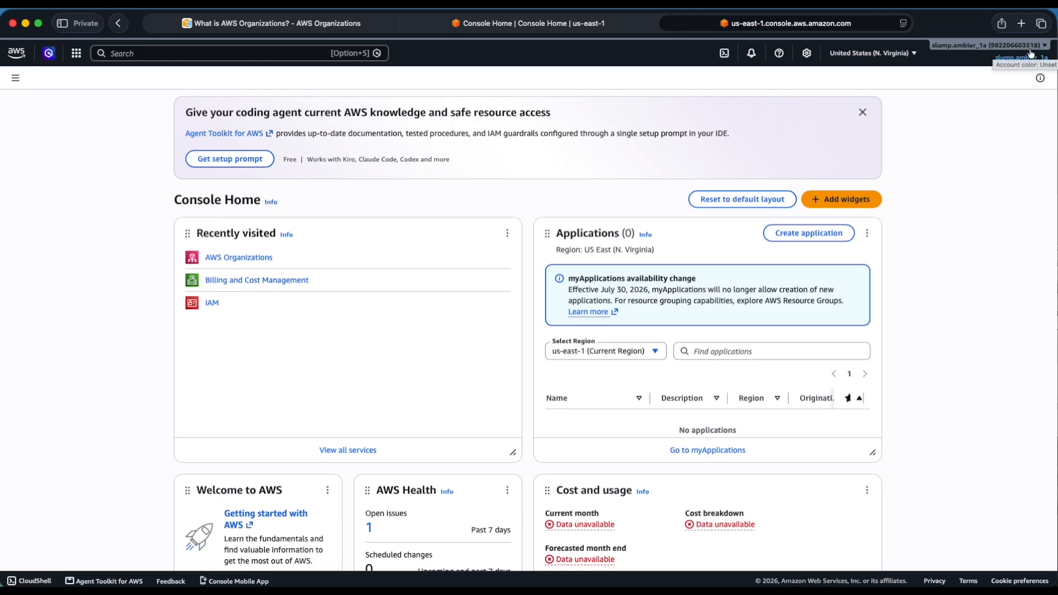
pyautogui.click(519, 24)
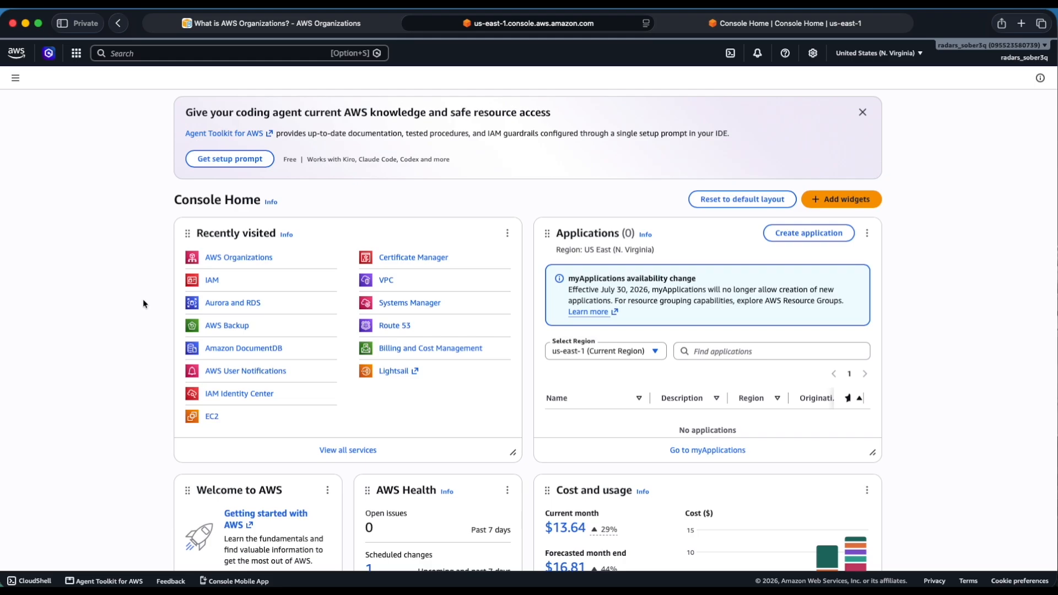
pyautogui.click(815, 23)
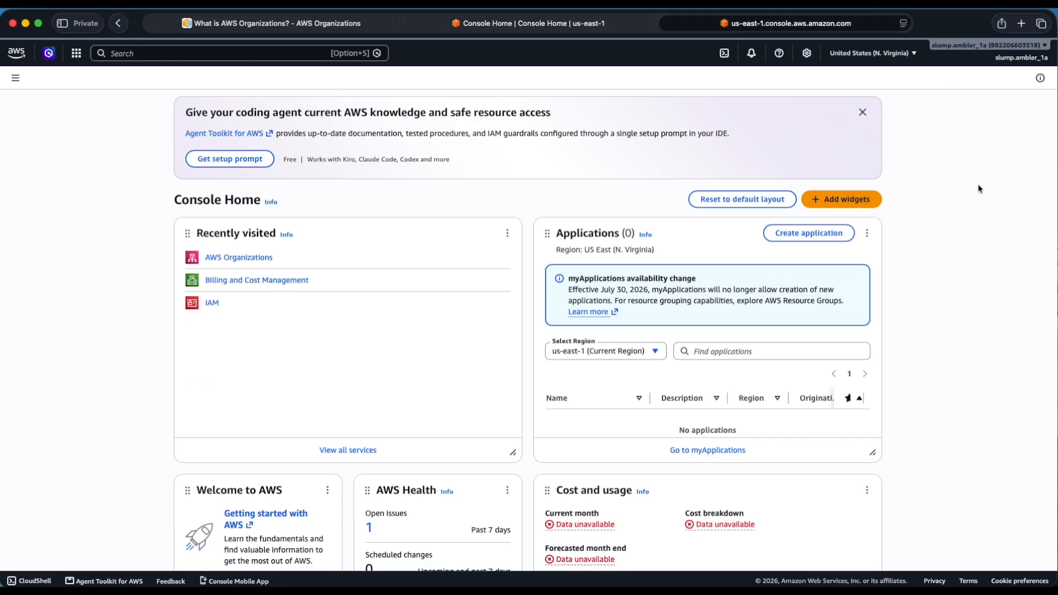
# Search for AWS Organizations in the first account's console and open the service.
pyautogui.click(600, 25)
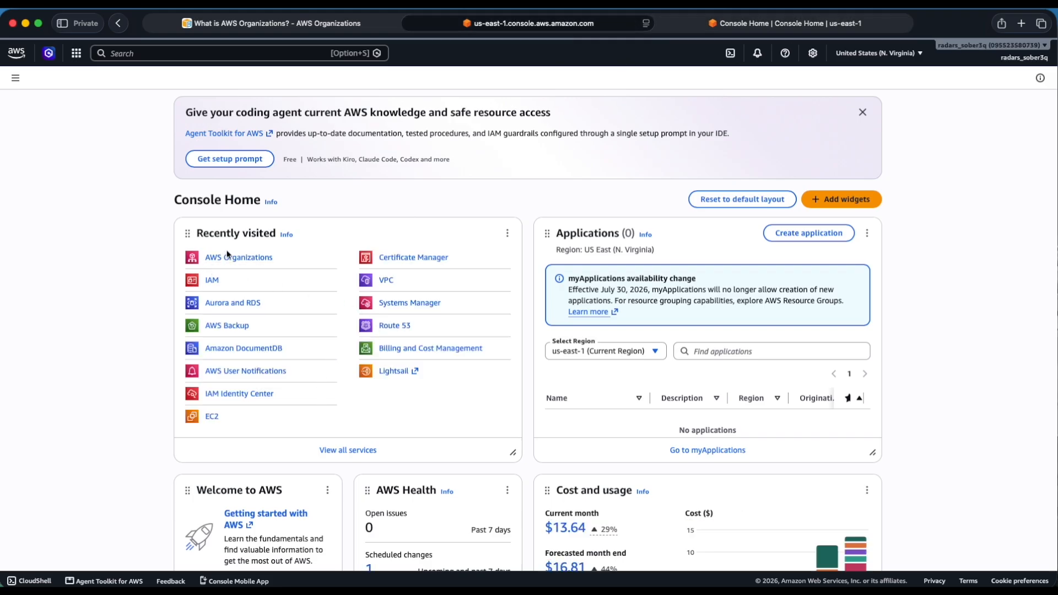
pyautogui.click(187, 53)
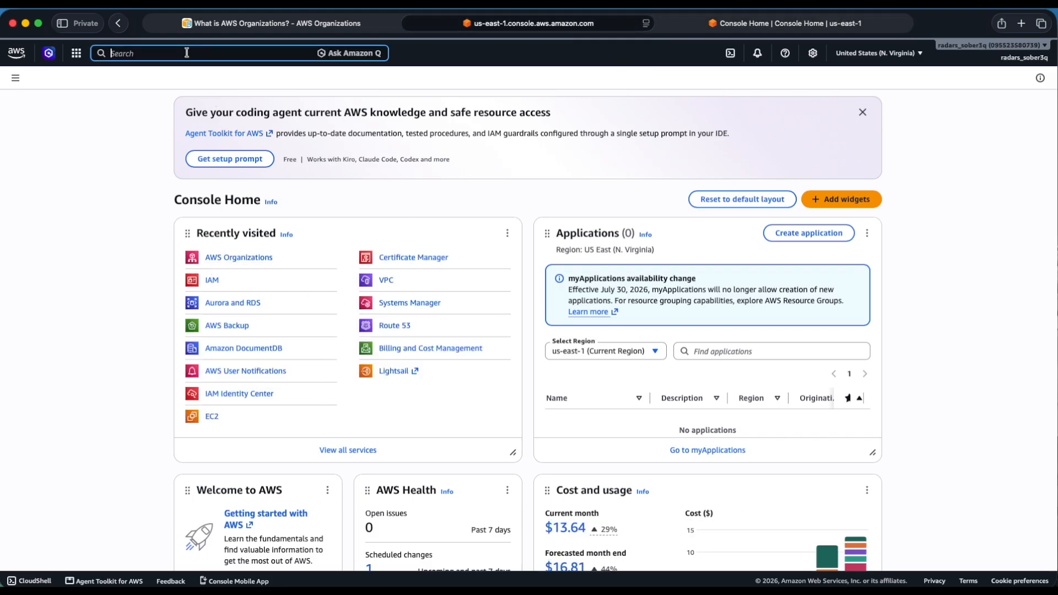
pyautogui.write('Aws')
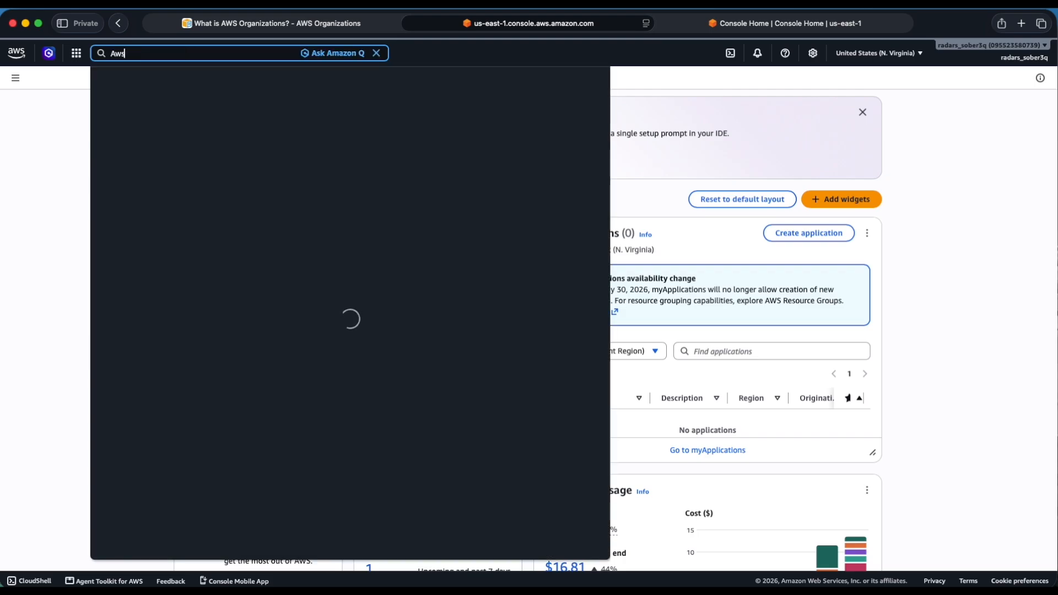
pyautogui.write('-PCA organi')
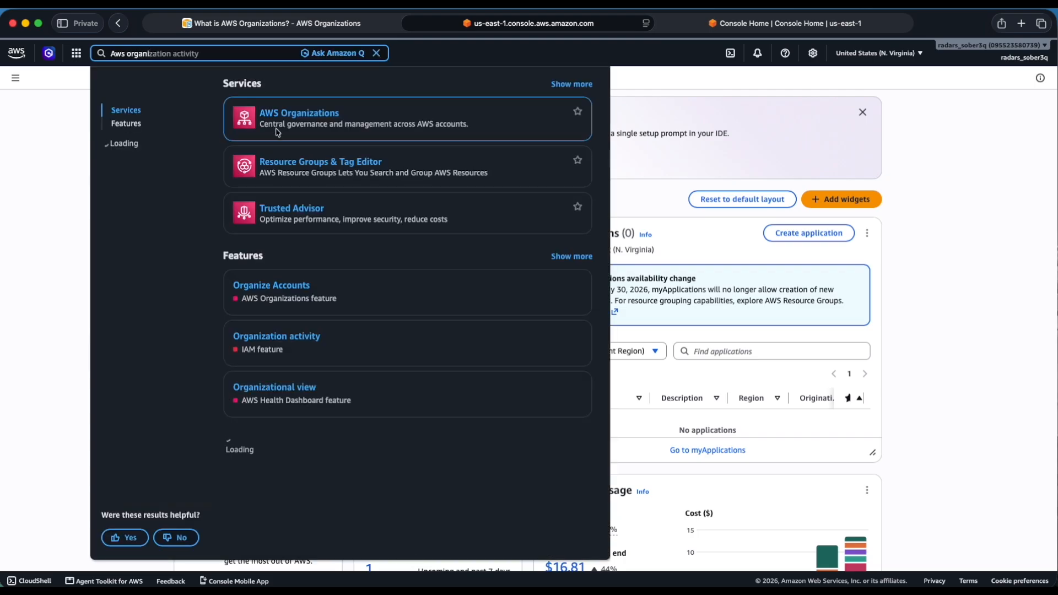
pyautogui.click(296, 117)
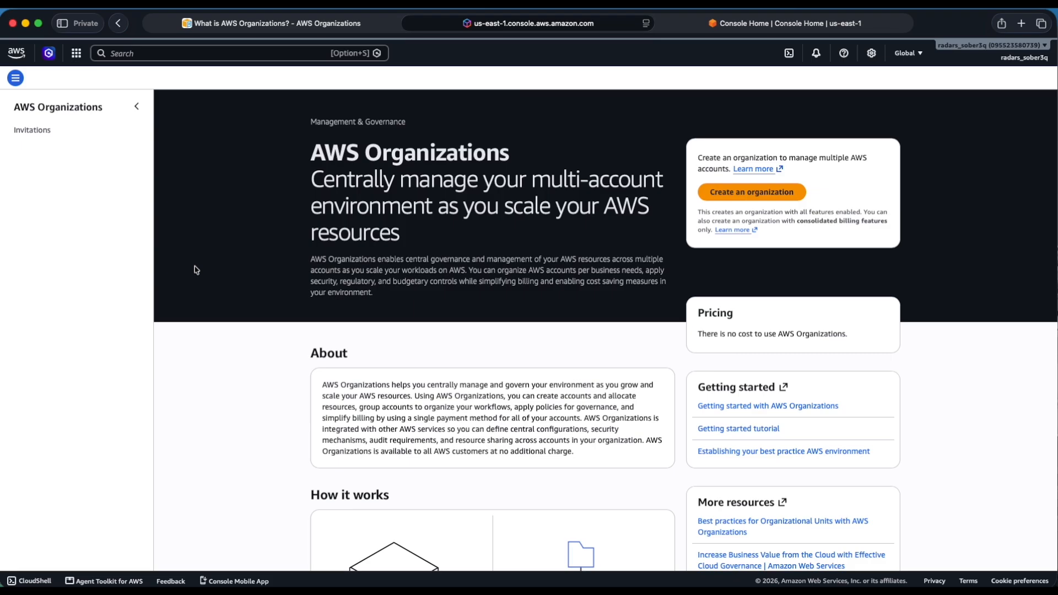
# Create an organization with the first account as its management account, and check the new organization's ID.
pyautogui.click(737, 202)
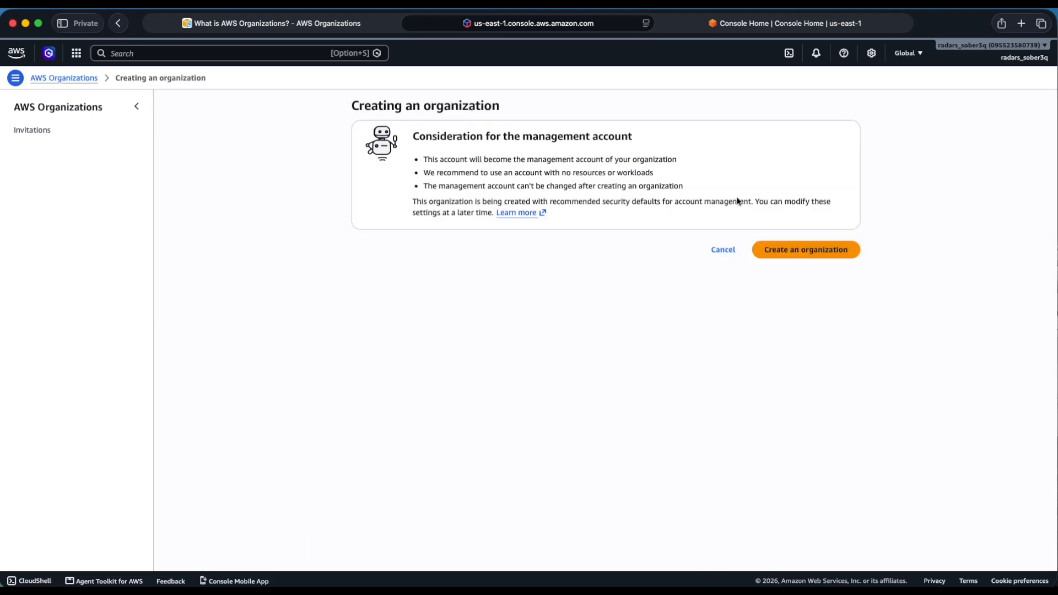
pyautogui.click(784, 252)
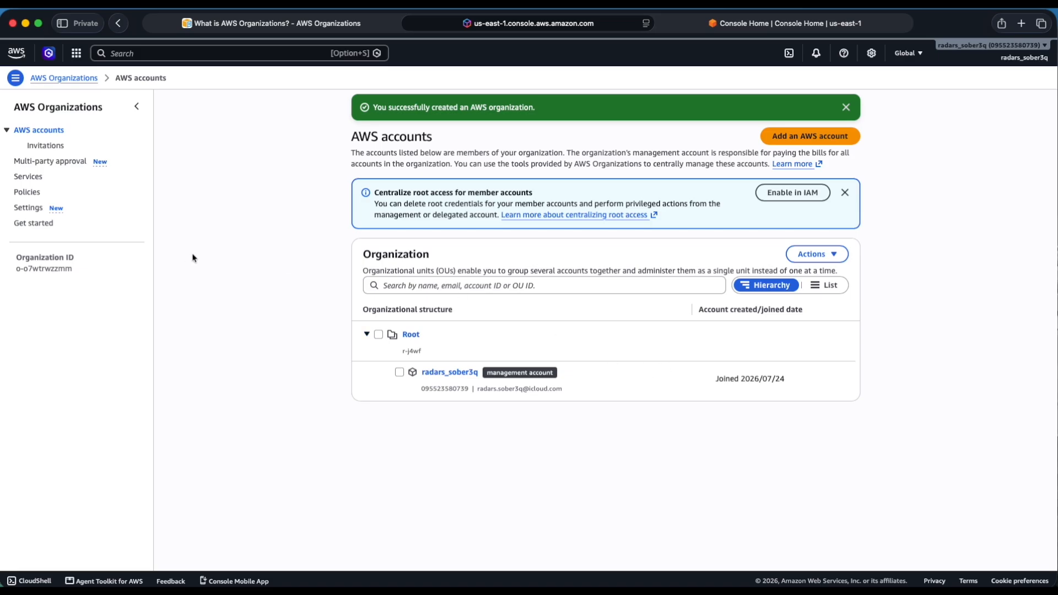
pyautogui.tripleClick(61, 268)
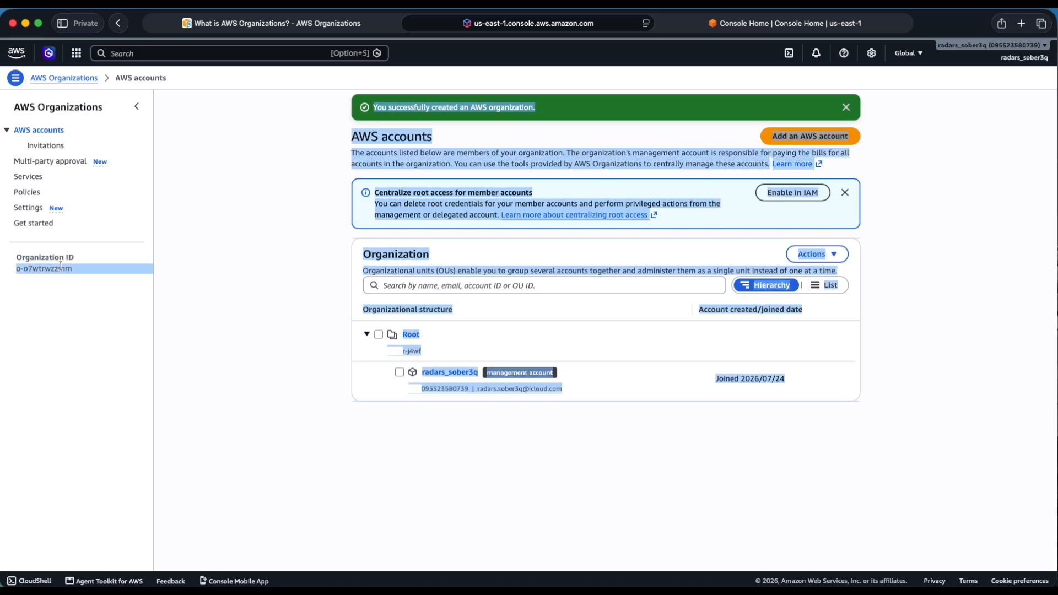
pyautogui.click(217, 309)
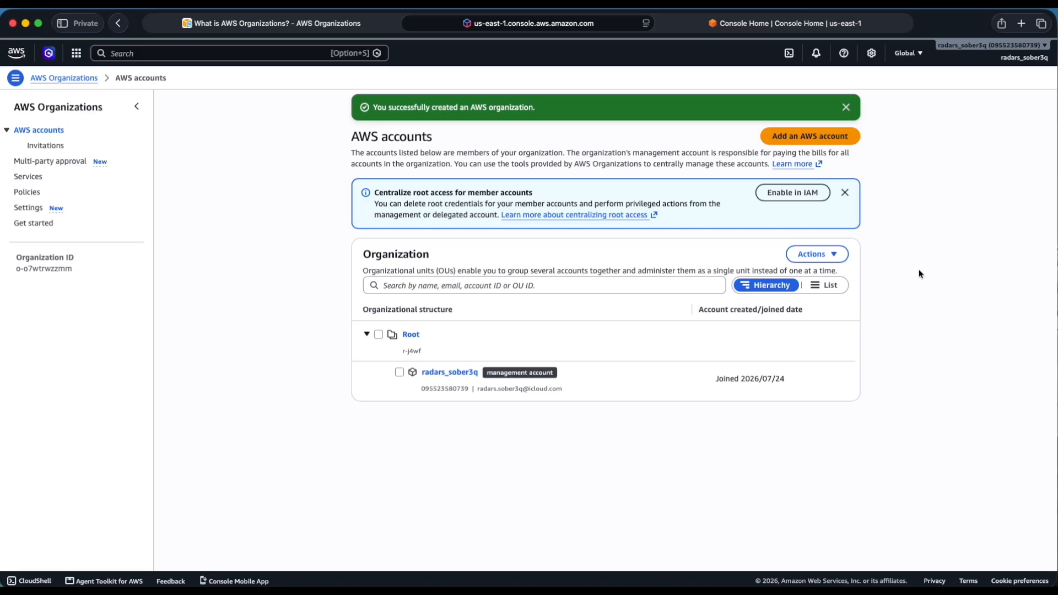
# Start adding an AWS account by inviting an existing one, and copy the second account's ID from its own console.
pyautogui.click(798, 144)
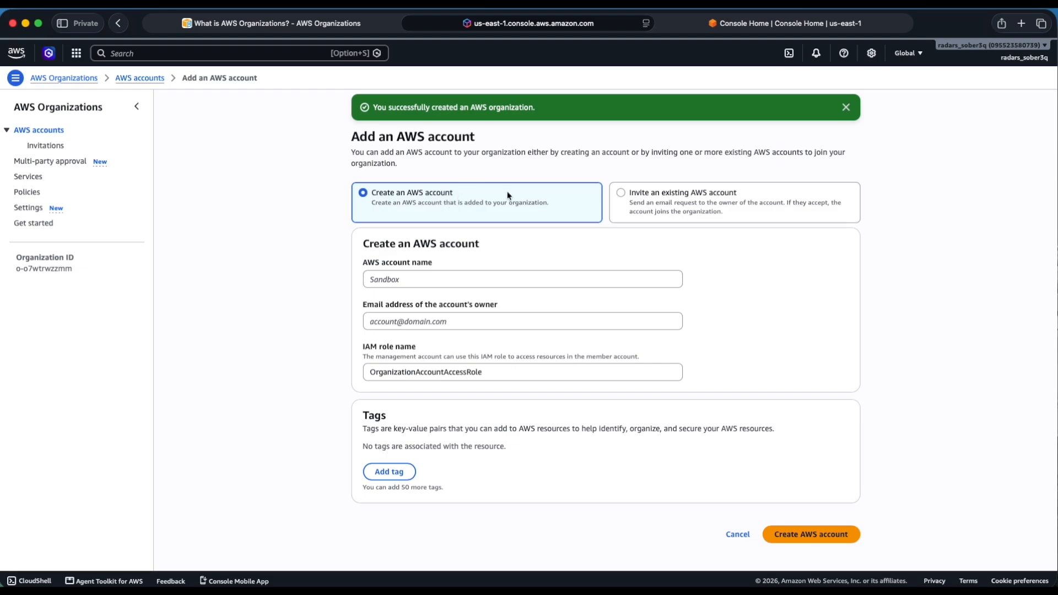
pyautogui.click(648, 204)
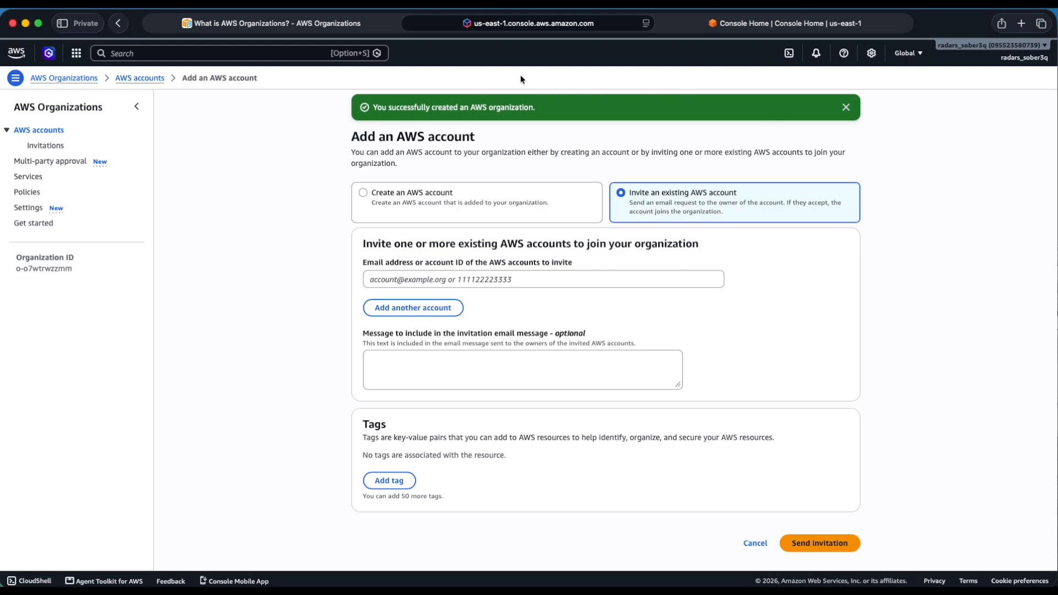
pyautogui.click(712, 28)
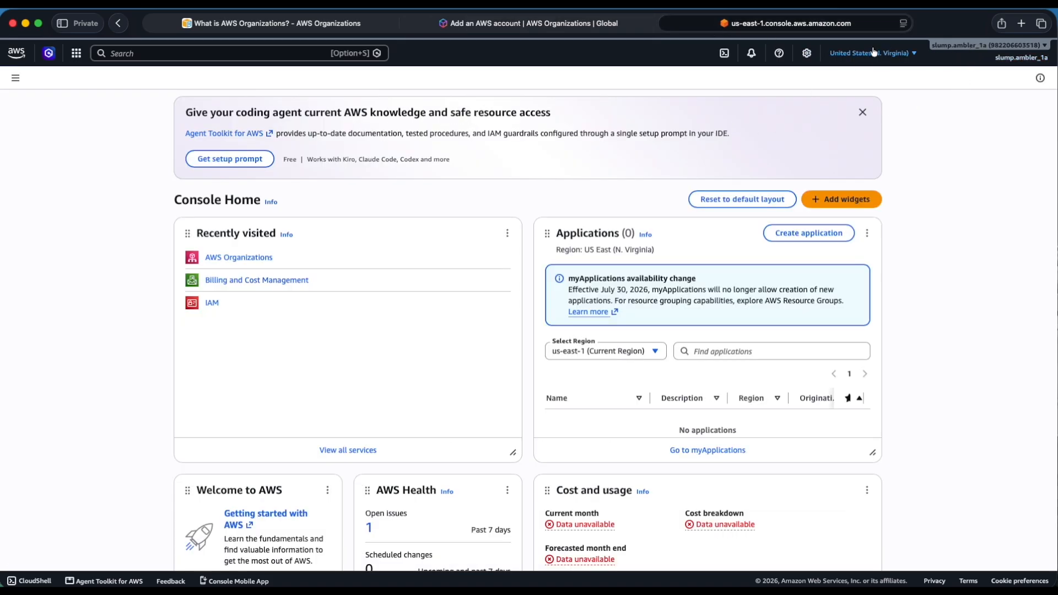
pyautogui.click(960, 45)
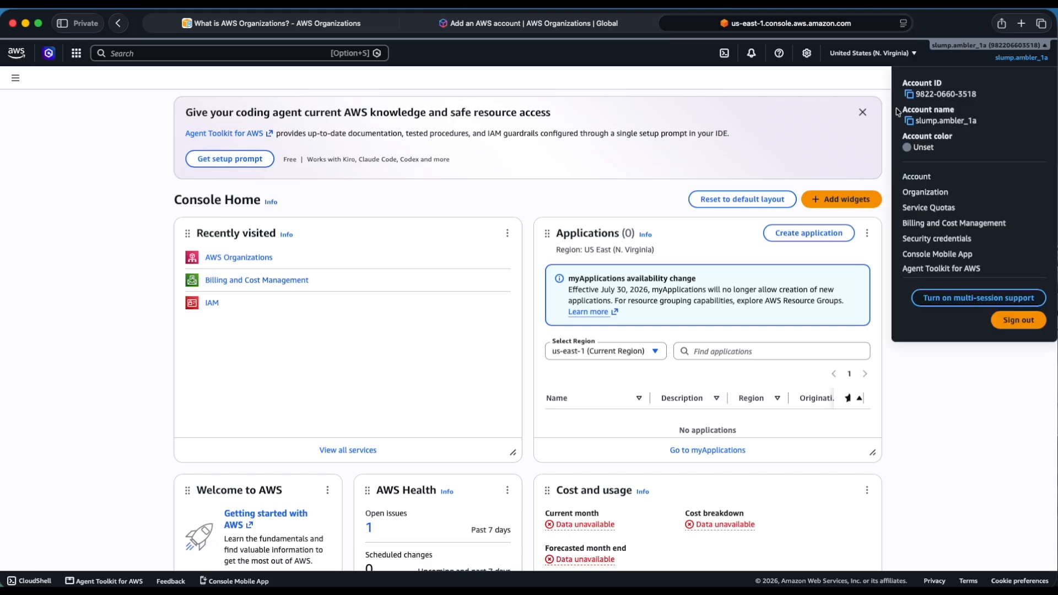
pyautogui.click(909, 95)
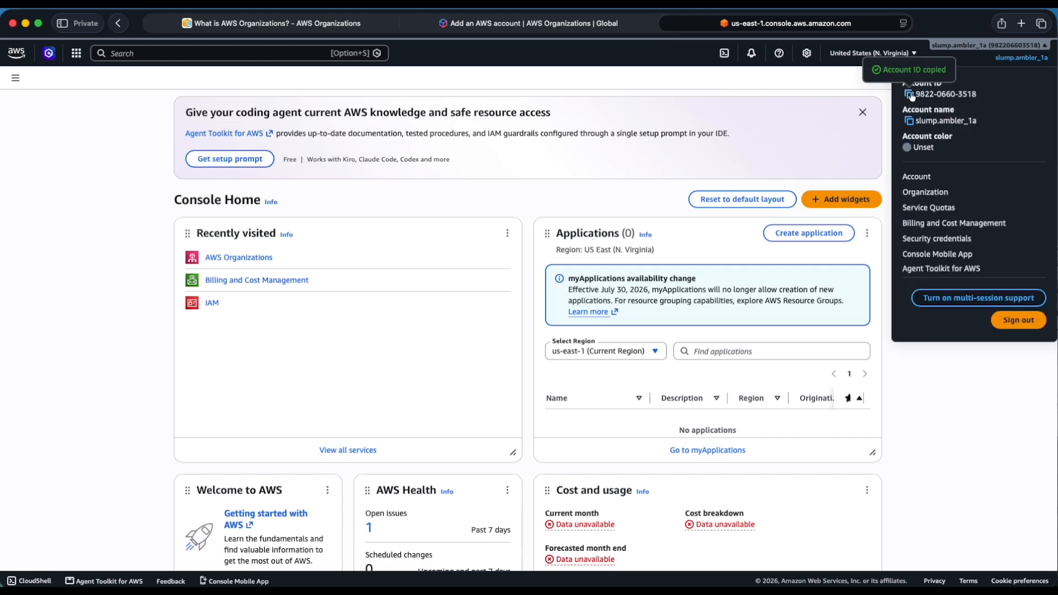
# Paste the copied account ID into the invitation as the only account to invite, removing the extra empty account entry.
pyautogui.click(530, 23)
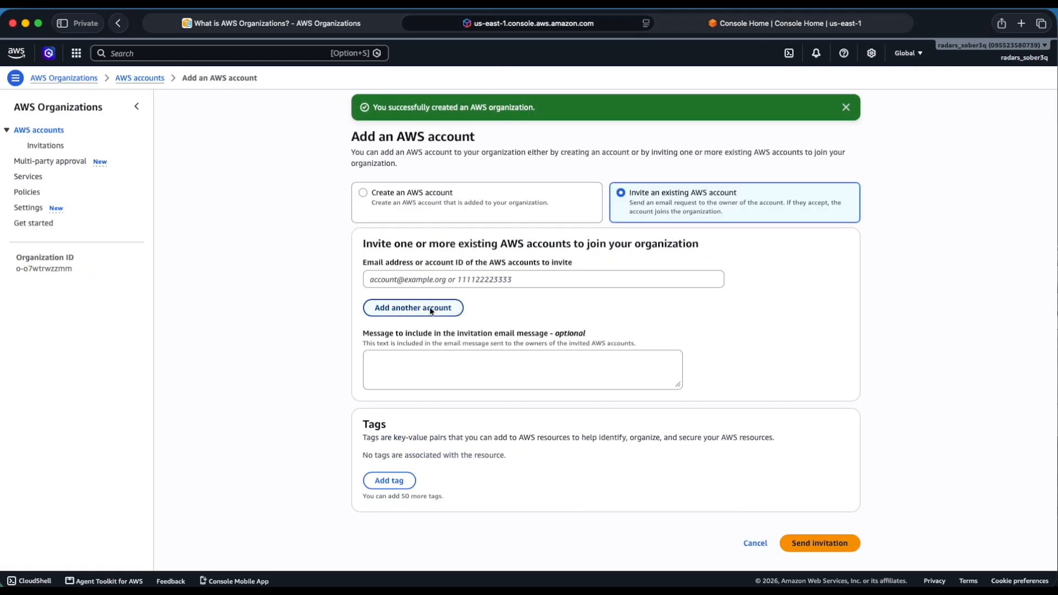
pyautogui.click(436, 276)
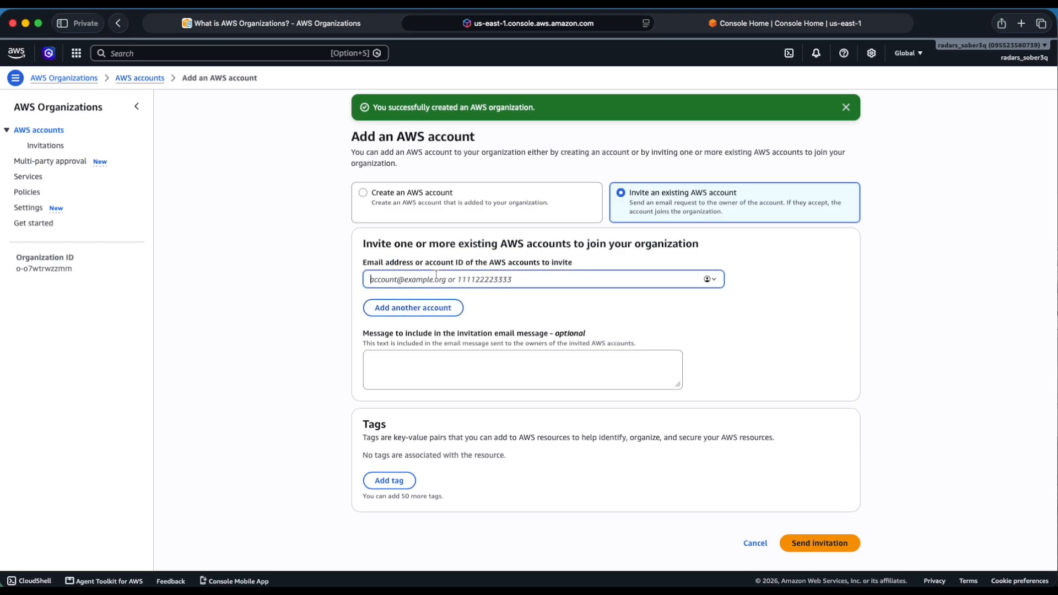
pyautogui.press('super+v')
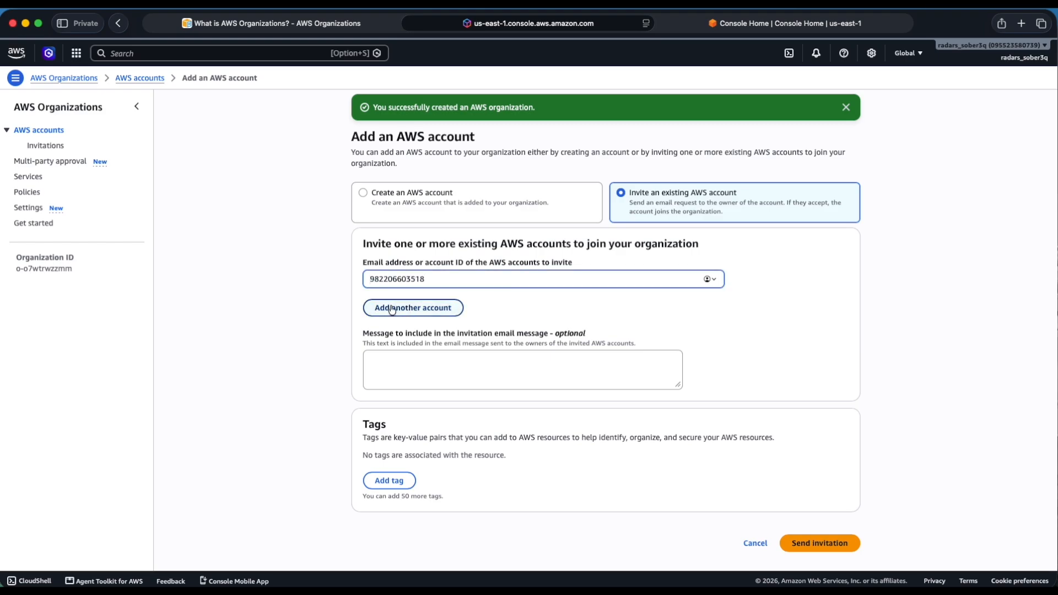
pyautogui.click(429, 312)
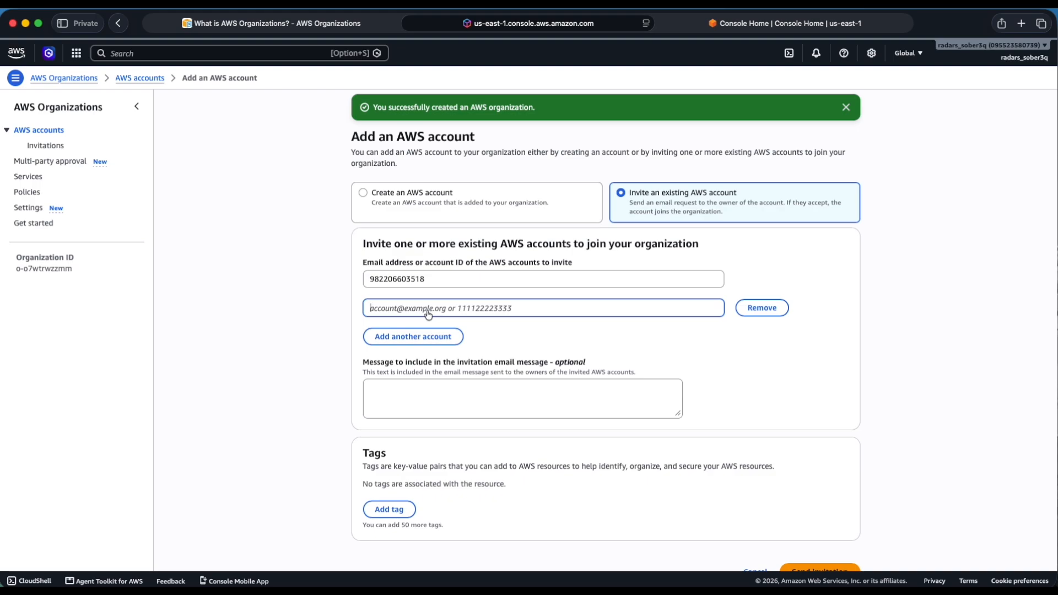
pyautogui.click(762, 308)
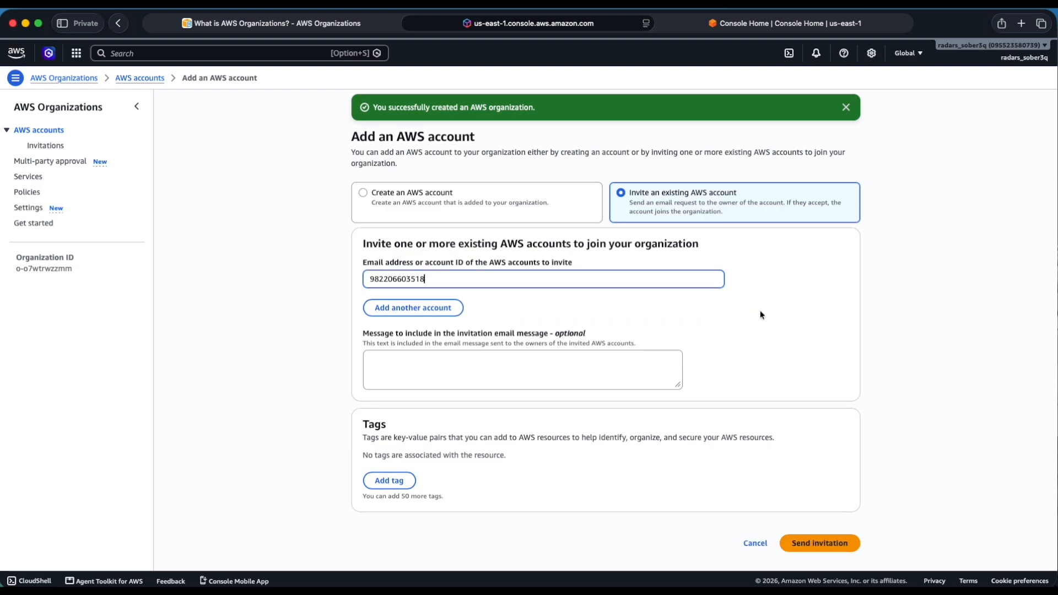
# Send the invitation to the second account and open AWS Organizations in that account's own console.
pyautogui.click(821, 545)
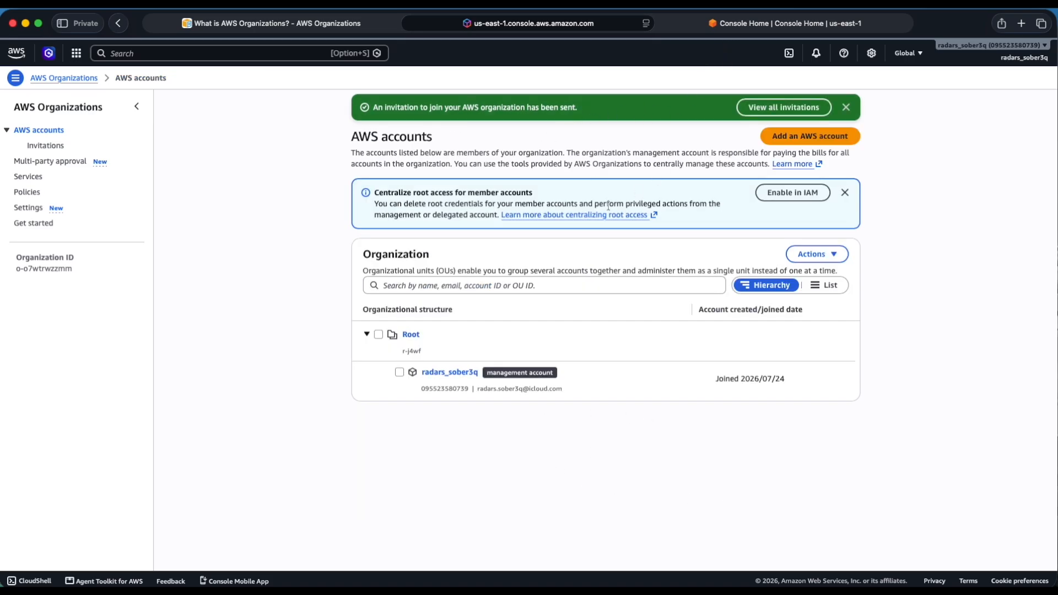
pyautogui.click(735, 27)
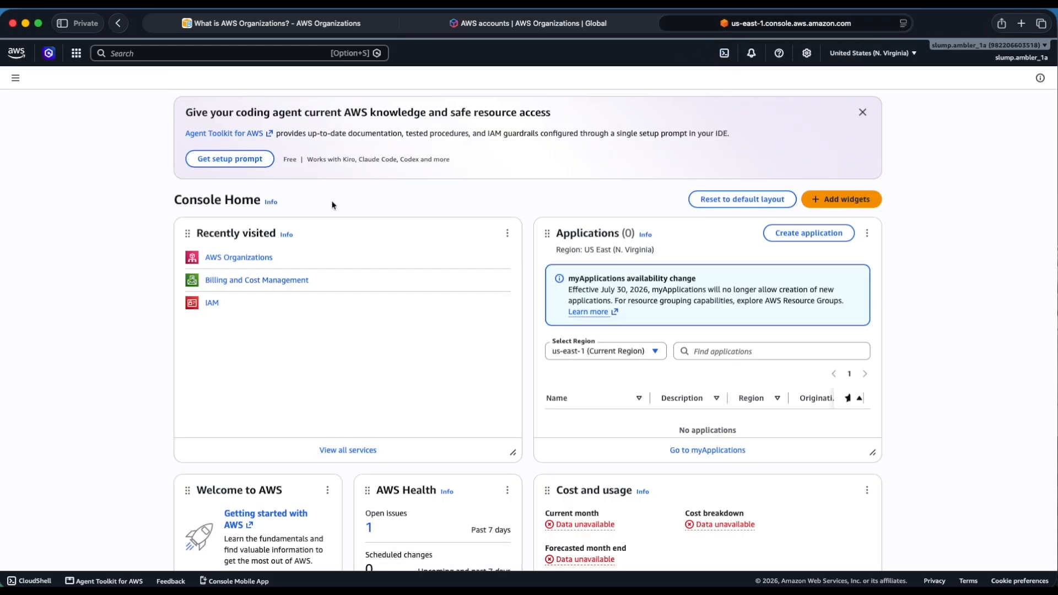
pyautogui.click(229, 259)
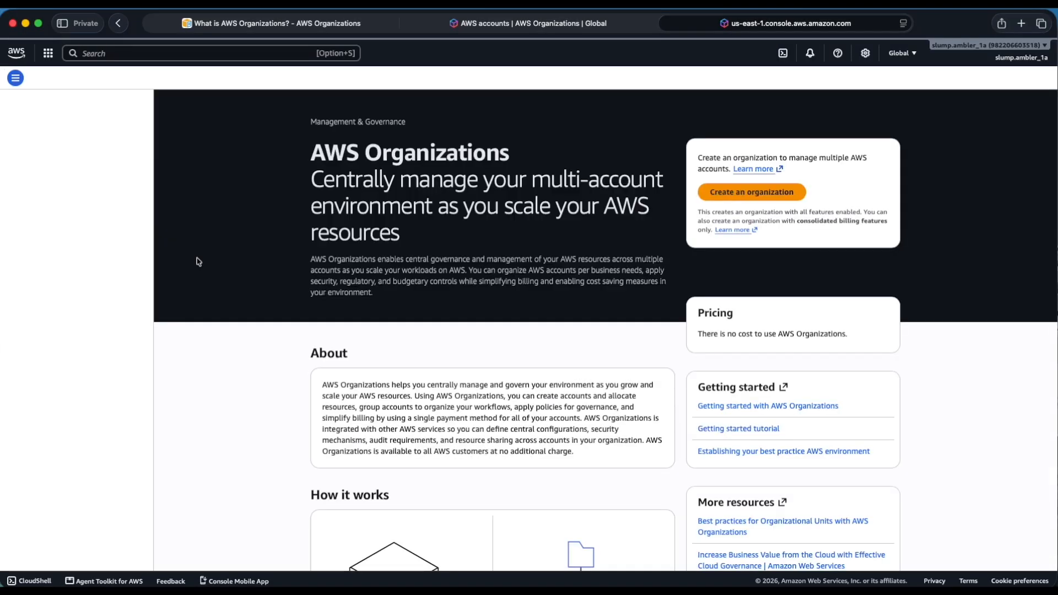
# Open the pending invitations in the second account and accept the invitation to join the organization.
pyautogui.click(32, 132)
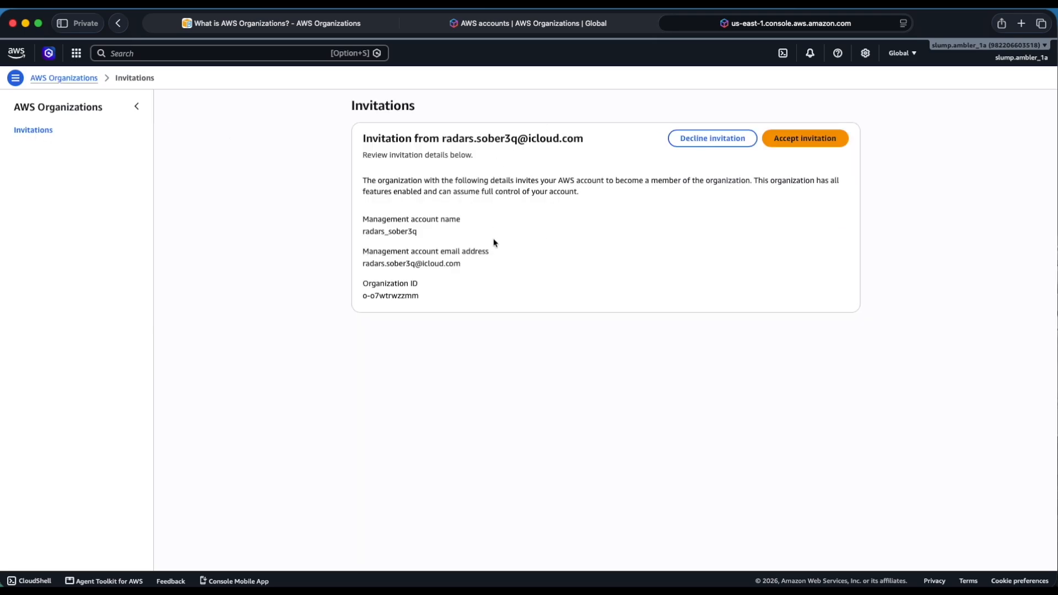
pyautogui.click(784, 147)
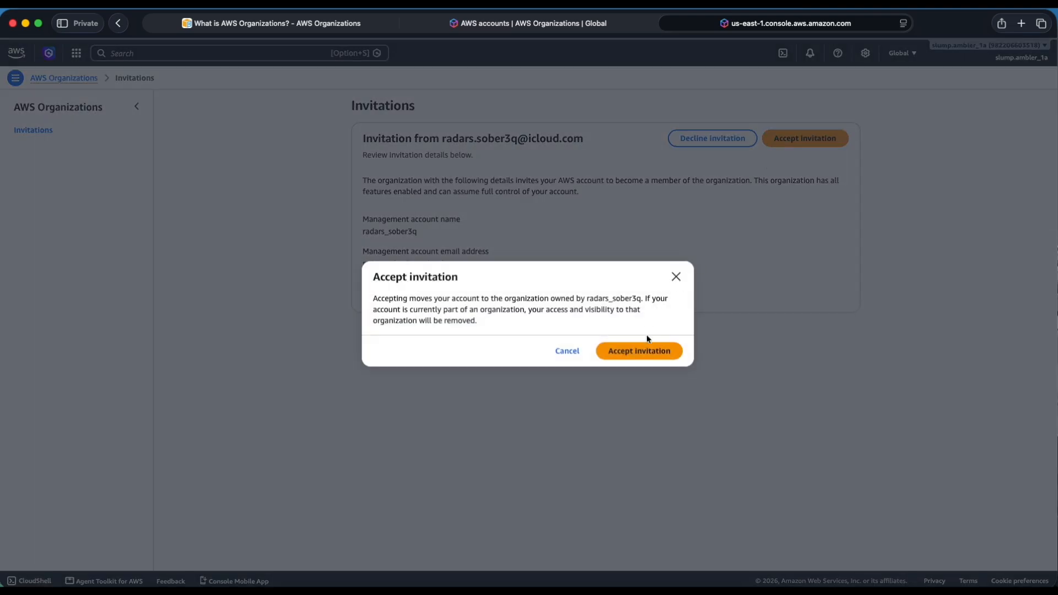
pyautogui.click(650, 351)
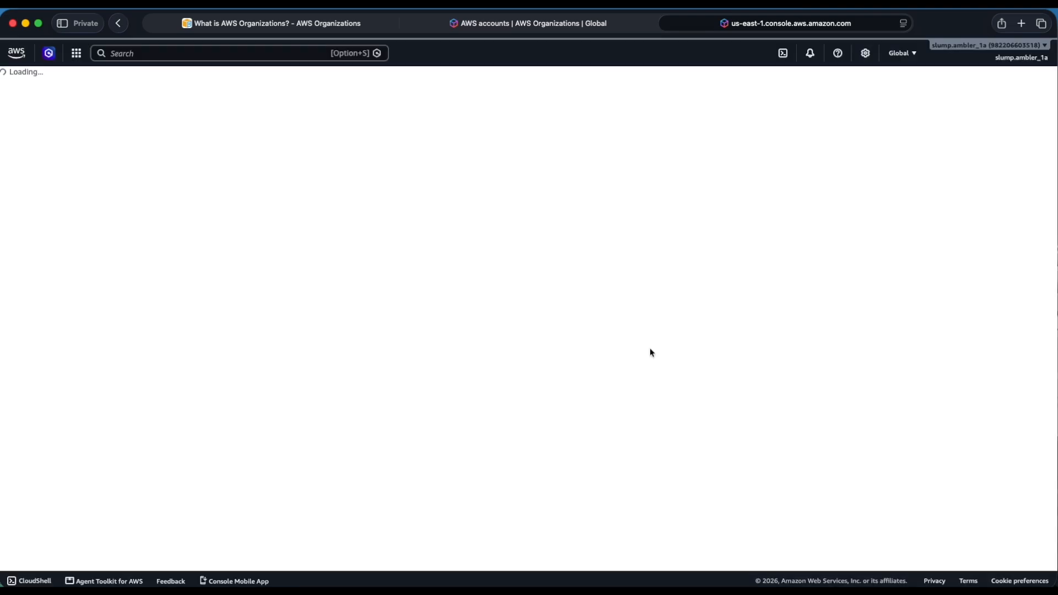
# Refresh the management account's list of AWS accounts, and check the joined member account's details and the Root page.
pyautogui.click(584, 23)
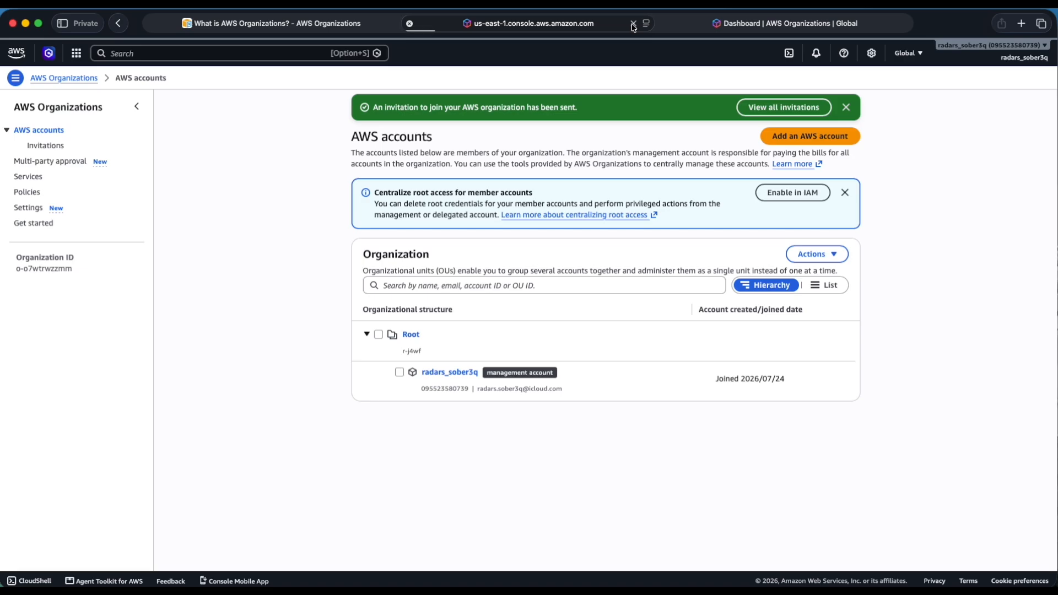
pyautogui.click(632, 24)
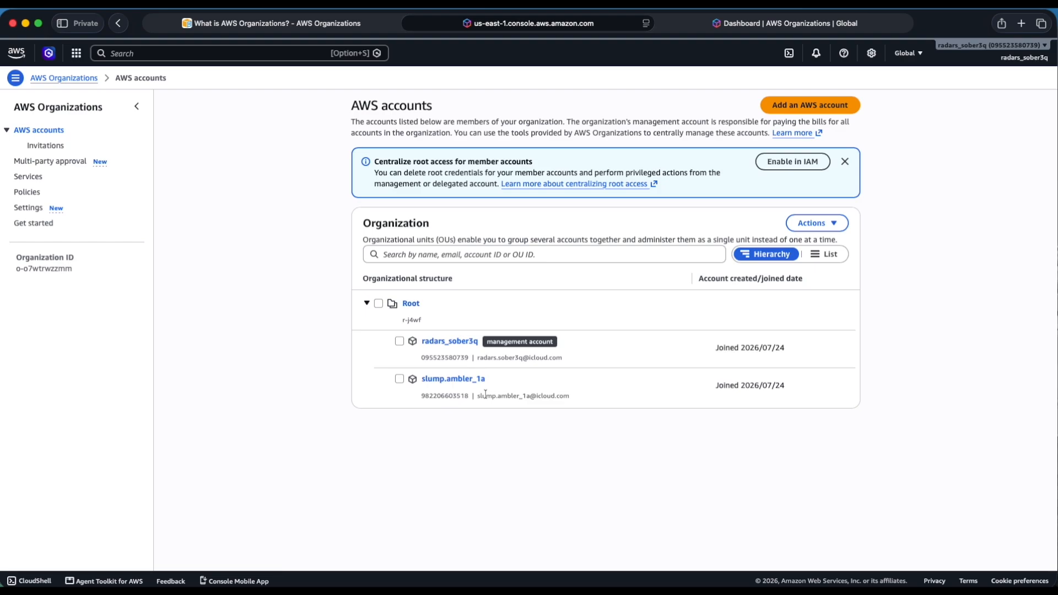
pyautogui.click(398, 380)
pyautogui.click(469, 380)
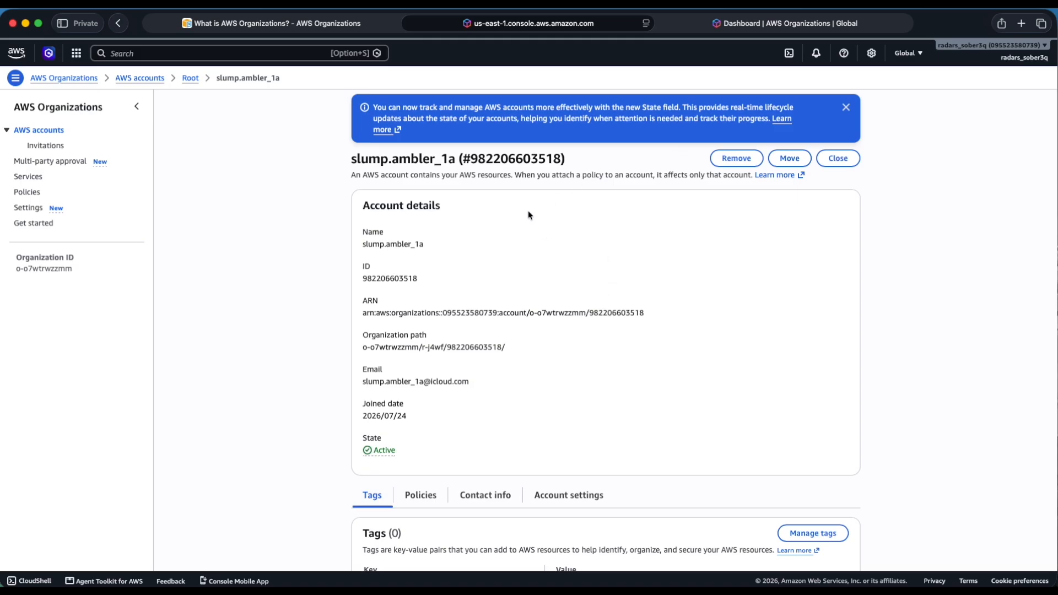
pyautogui.click(190, 79)
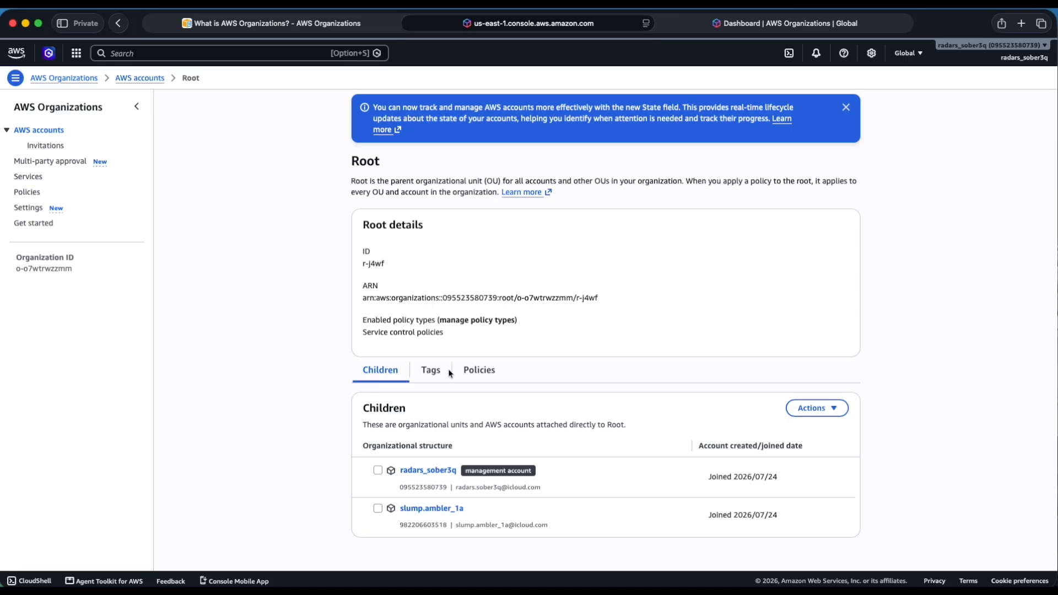
# Open the organization's settings and look through them to the option for deleting the organization.
pyautogui.click(29, 208)
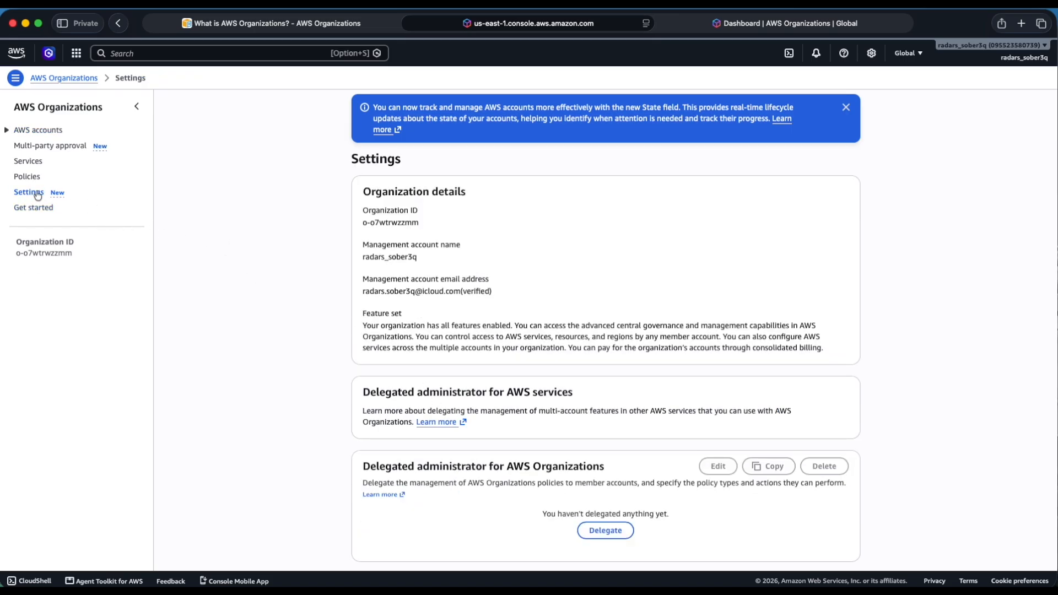
pyautogui.scroll(-3, 451, 369)
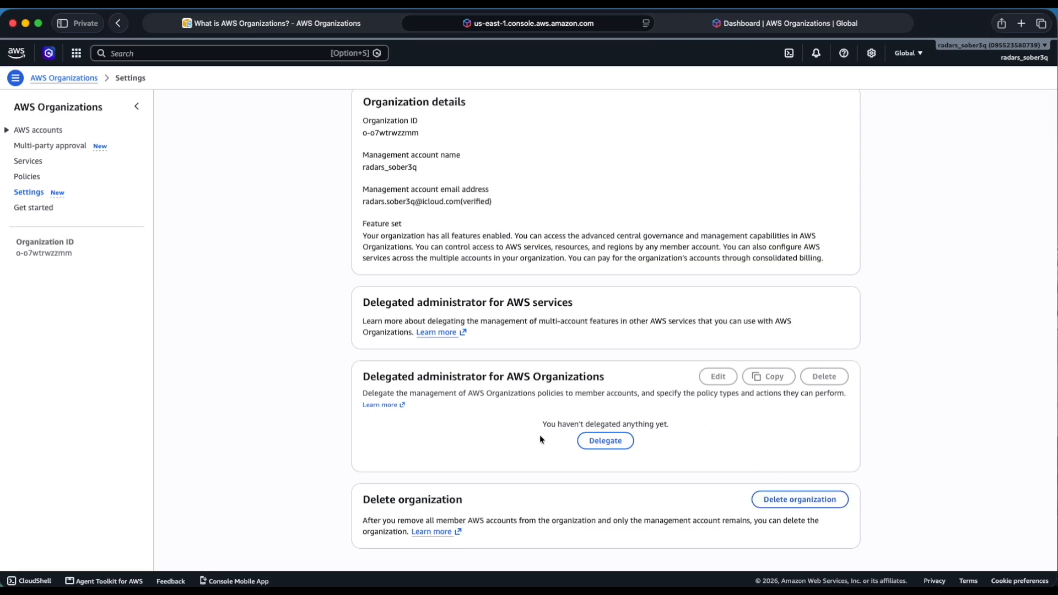
pyautogui.click(778, 500)
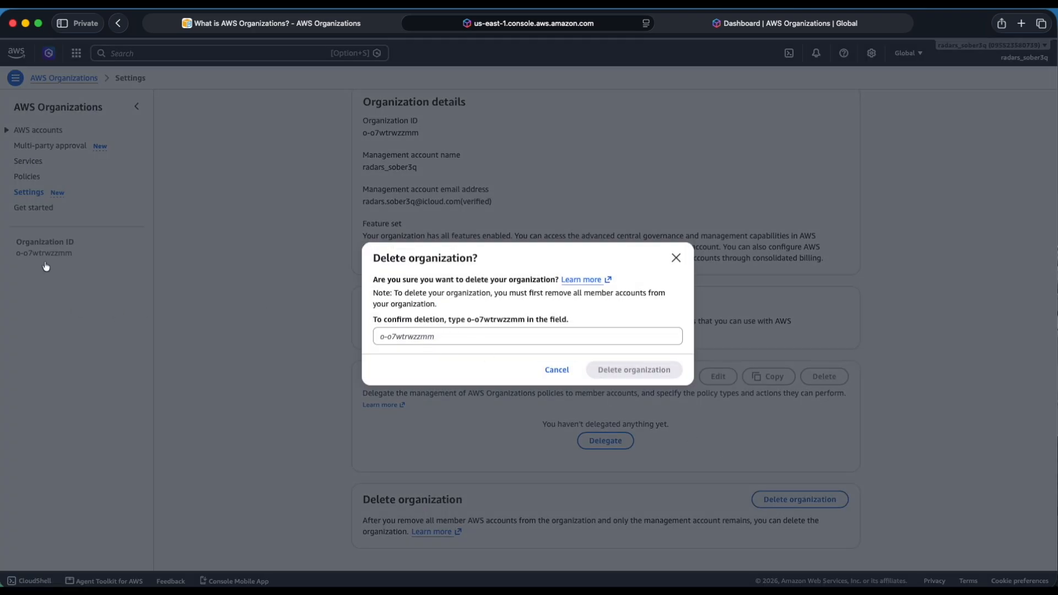
pyautogui.click(412, 337)
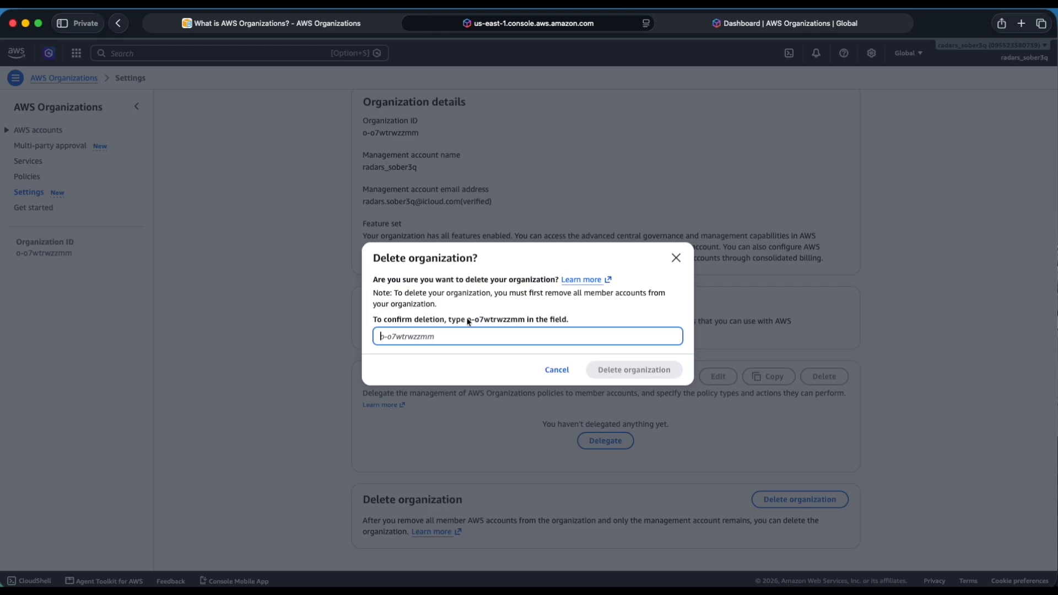
pyautogui.click(274, 290)
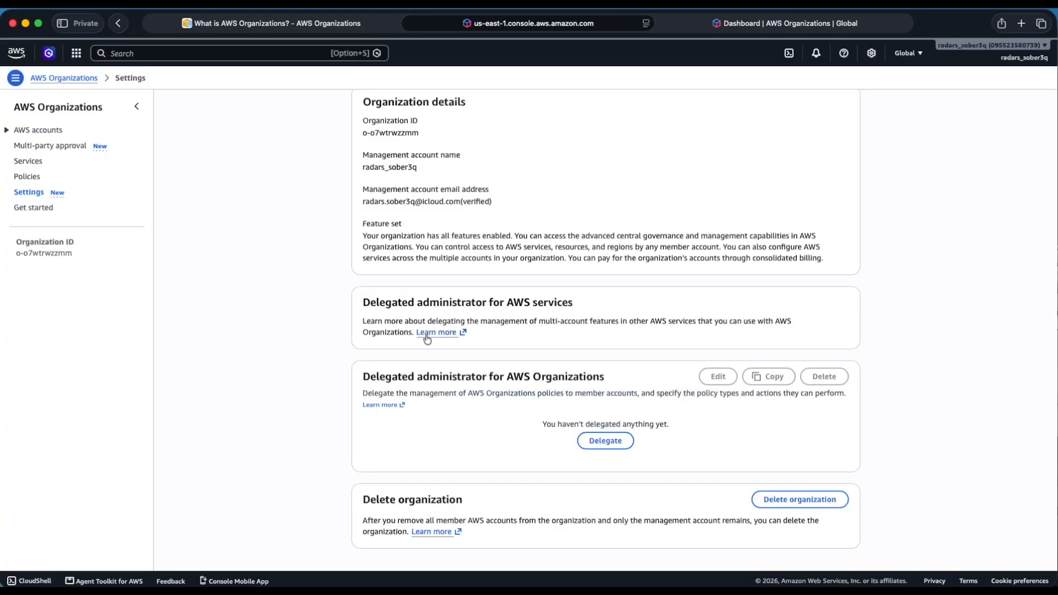
# Copy the organization ID from the organization's settings page.
pyautogui.tripleClick(47, 252)
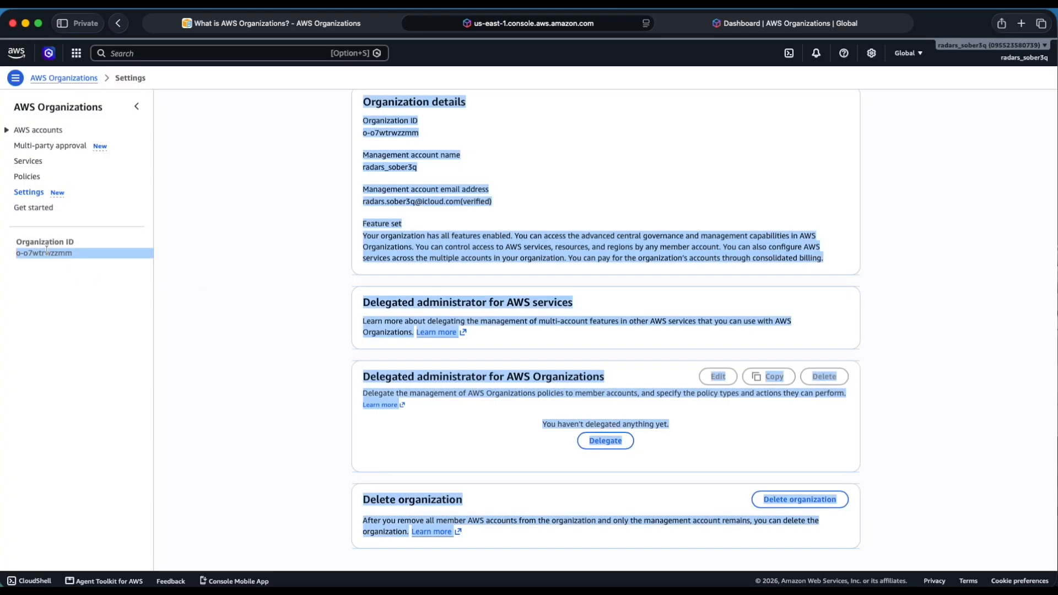
pyautogui.click(22, 253)
pyautogui.moveTo(20, 255); pyautogui.dragTo(73, 255)
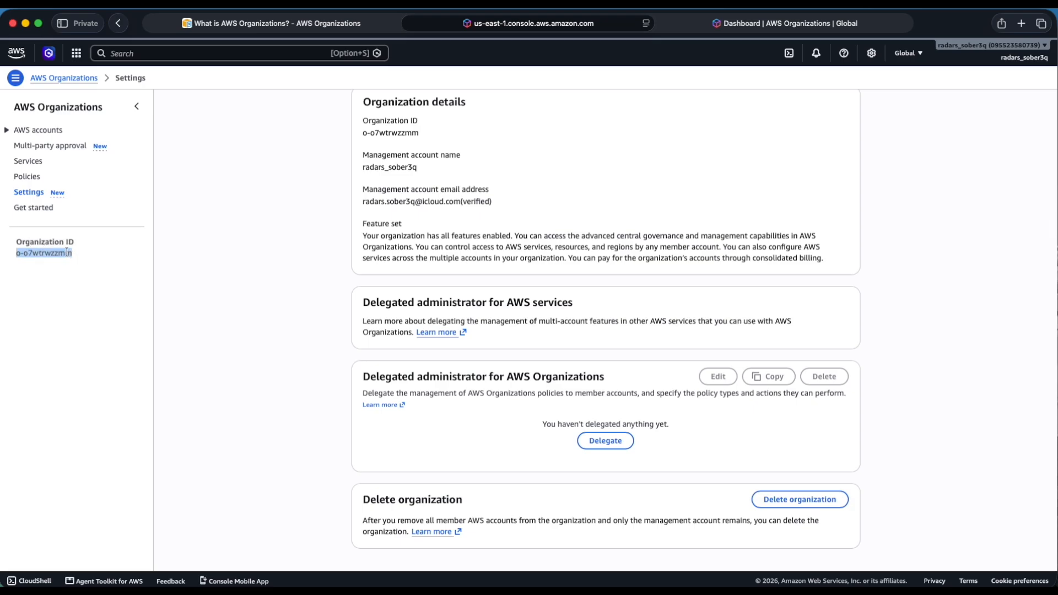
pyautogui.rightClick(69, 252)
pyautogui.click(92, 312)
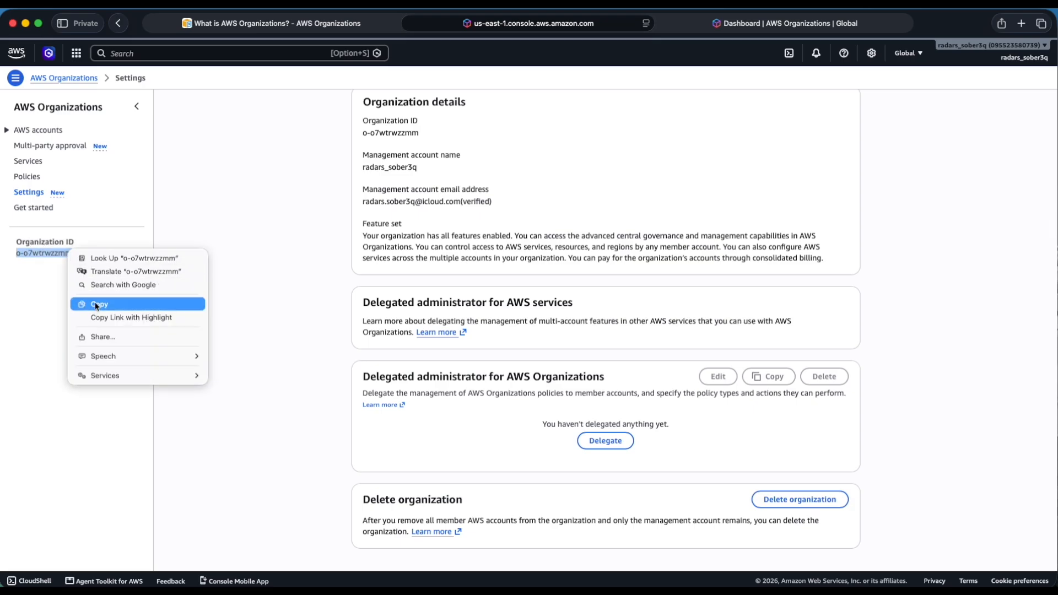
# Try to delete the organization, confirming with the copied organization ID, and dismiss the deletion dialog.
pyautogui.click(765, 501)
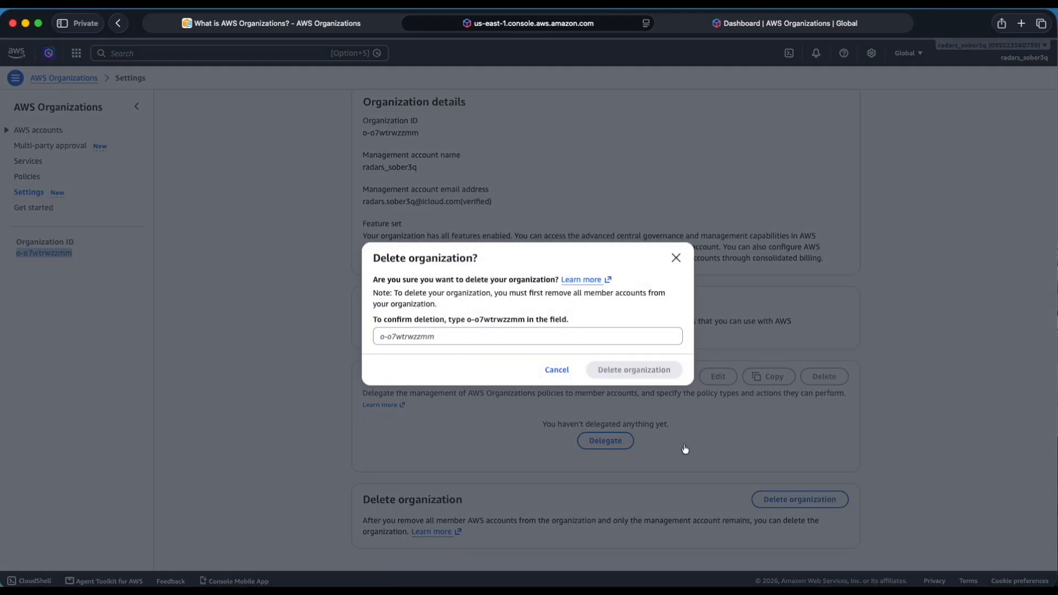
pyautogui.click(456, 337)
pyautogui.press('super+v')
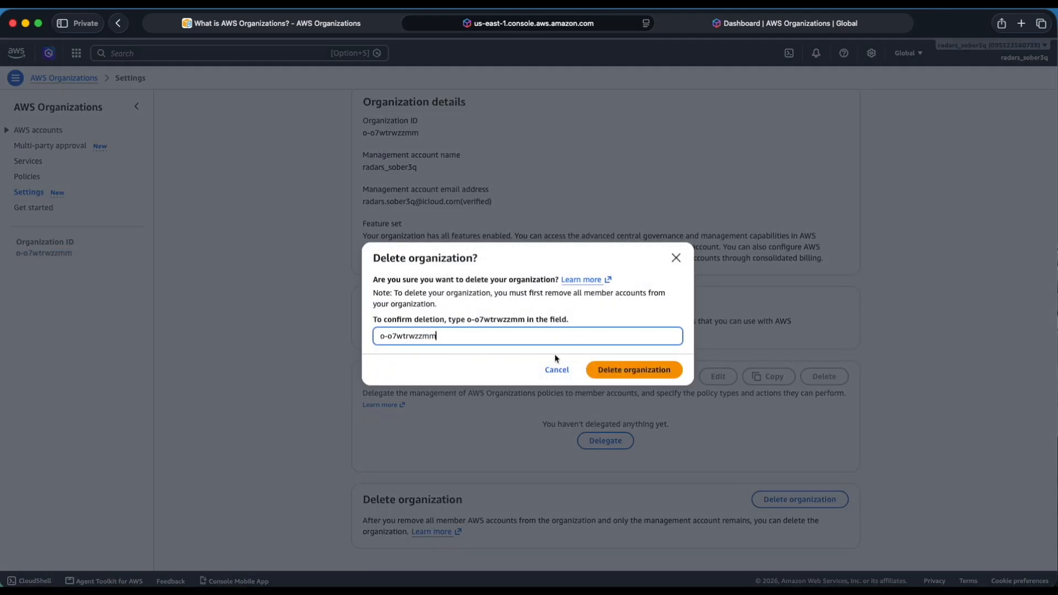
pyautogui.click(610, 371)
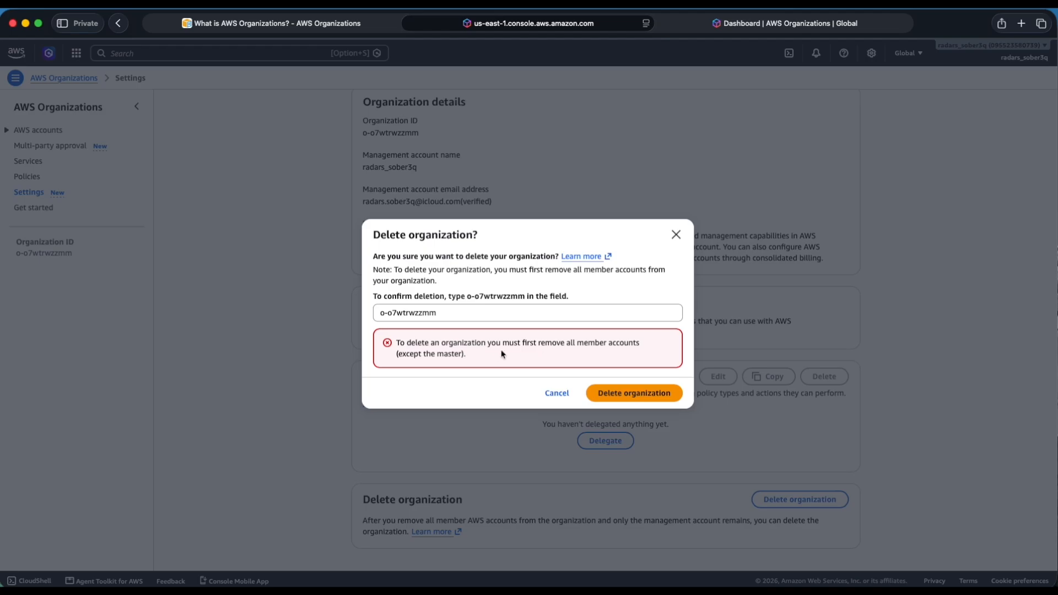
pyautogui.click(677, 235)
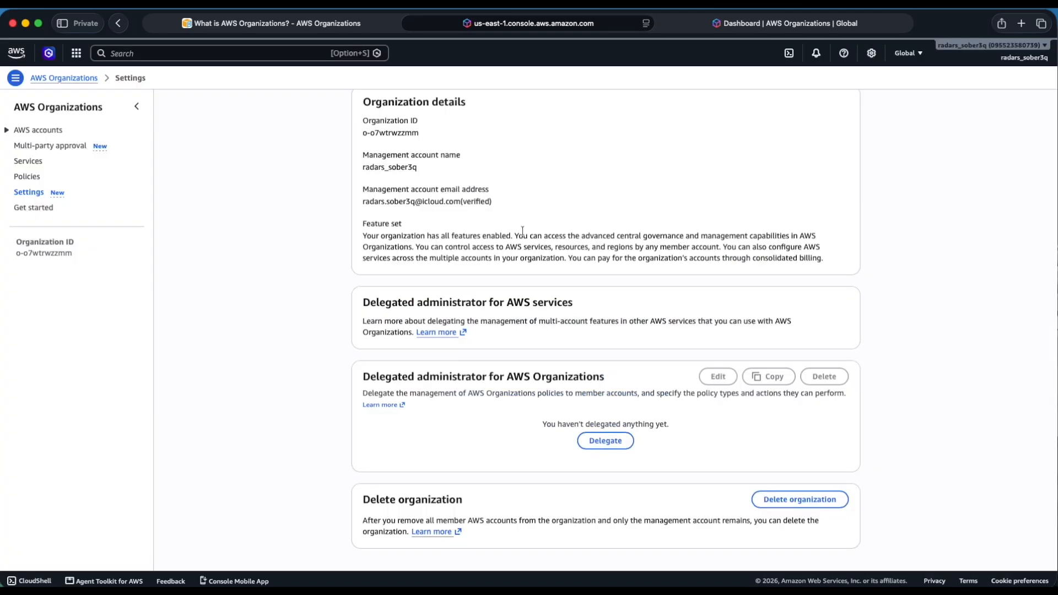
pyautogui.scroll(3, 523, 231)
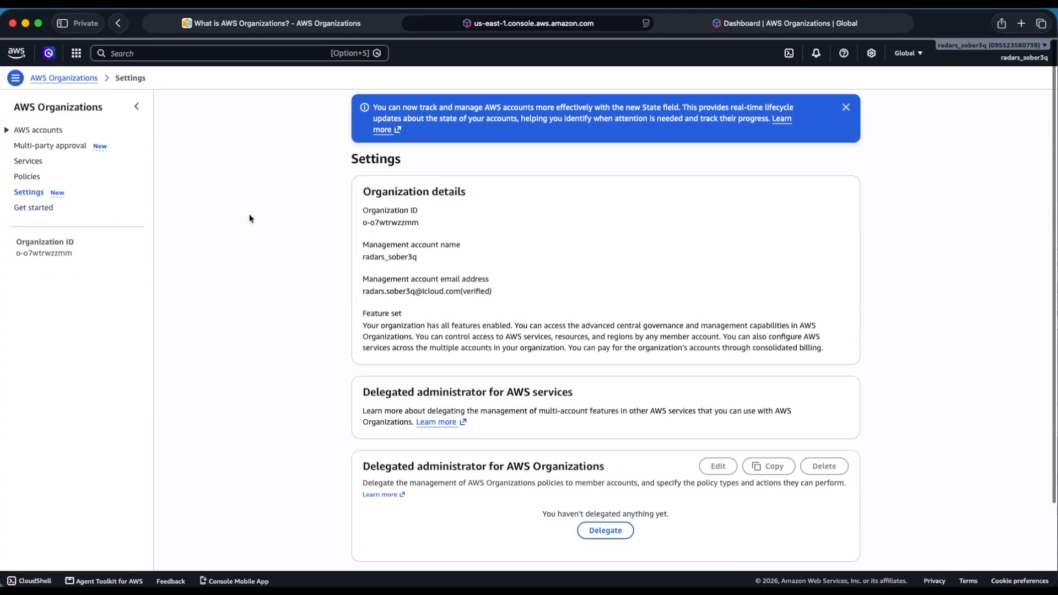
pyautogui.scroll(-3, 652, 521)
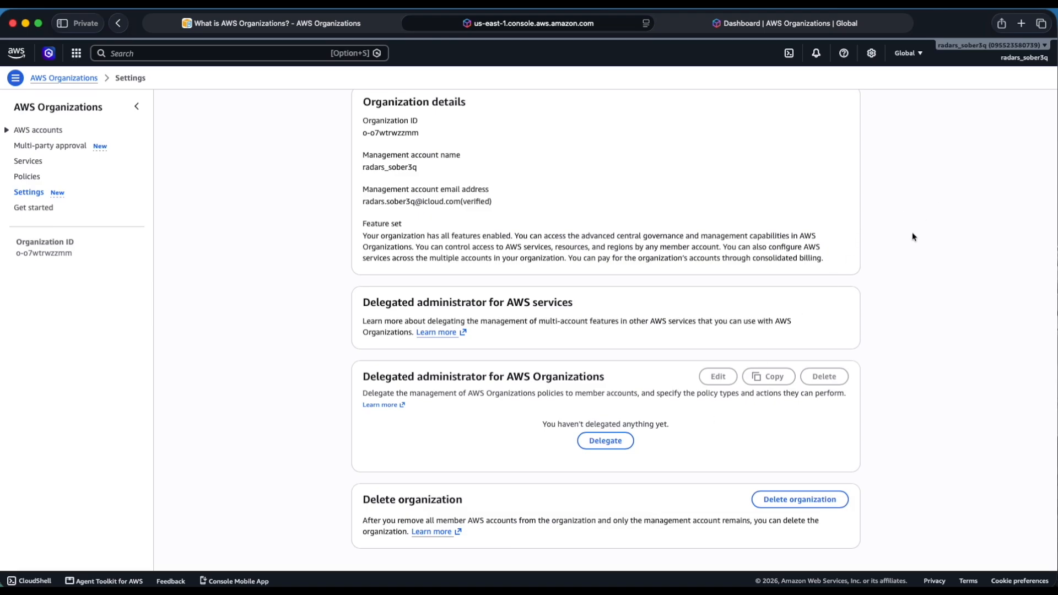
pyautogui.scroll(3, 366, 215)
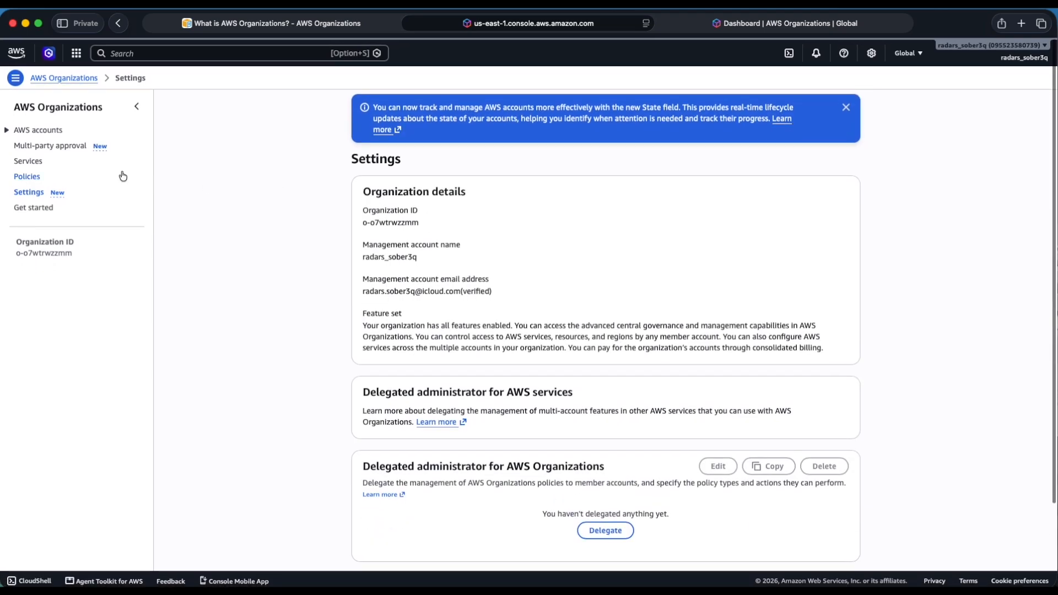